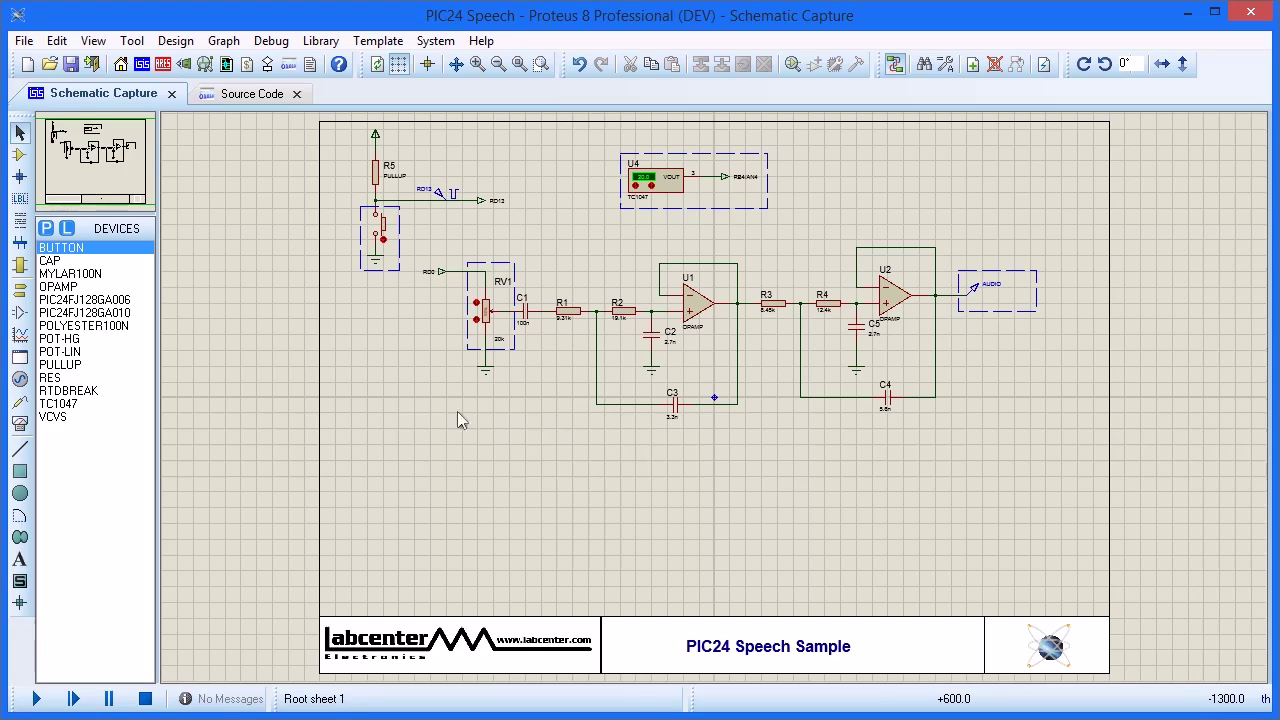
Place an AUDIO analysis graph below the filter circuit and add the AUDIO probe as its trace.
click(20, 336)
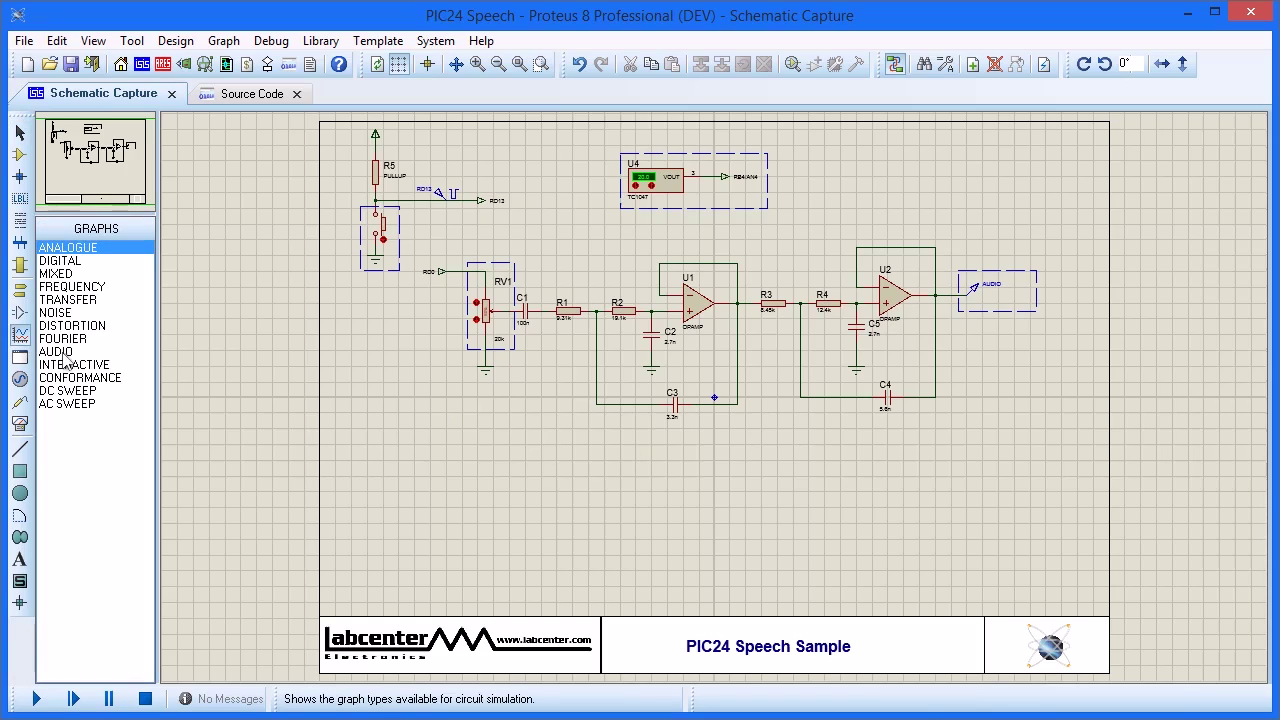
click(60, 353)
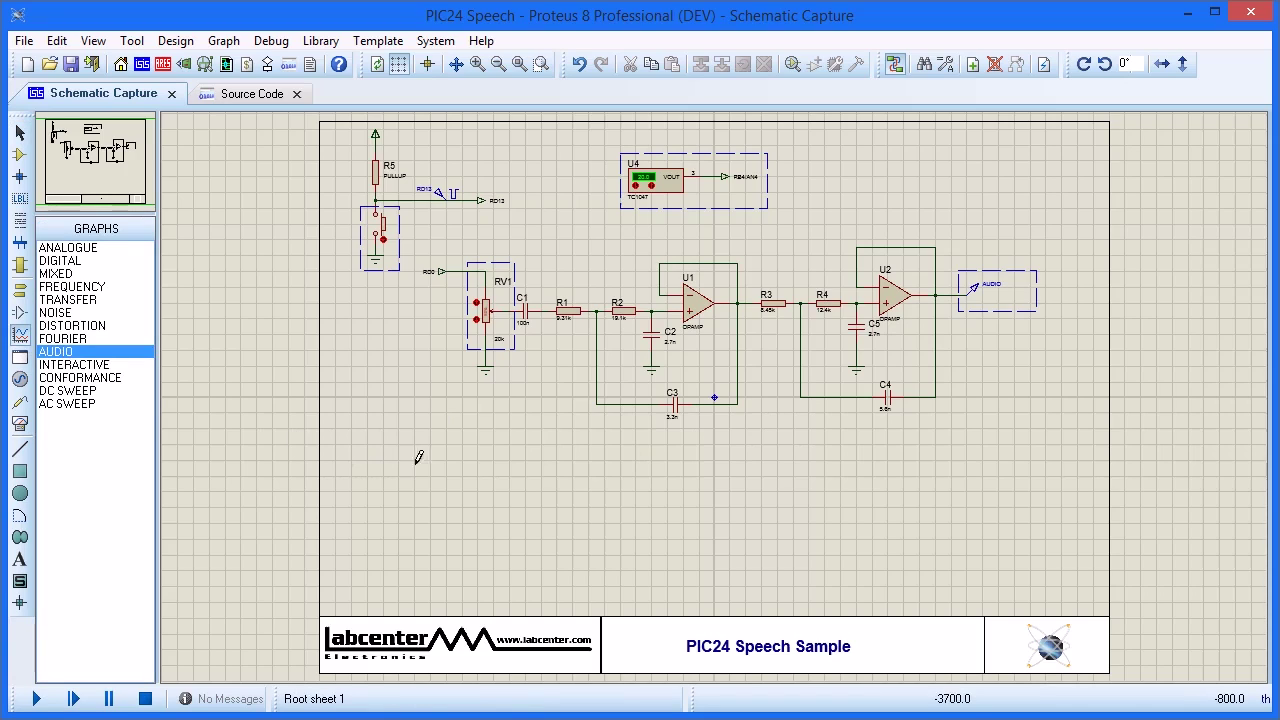
drag(383, 437, 768, 600)
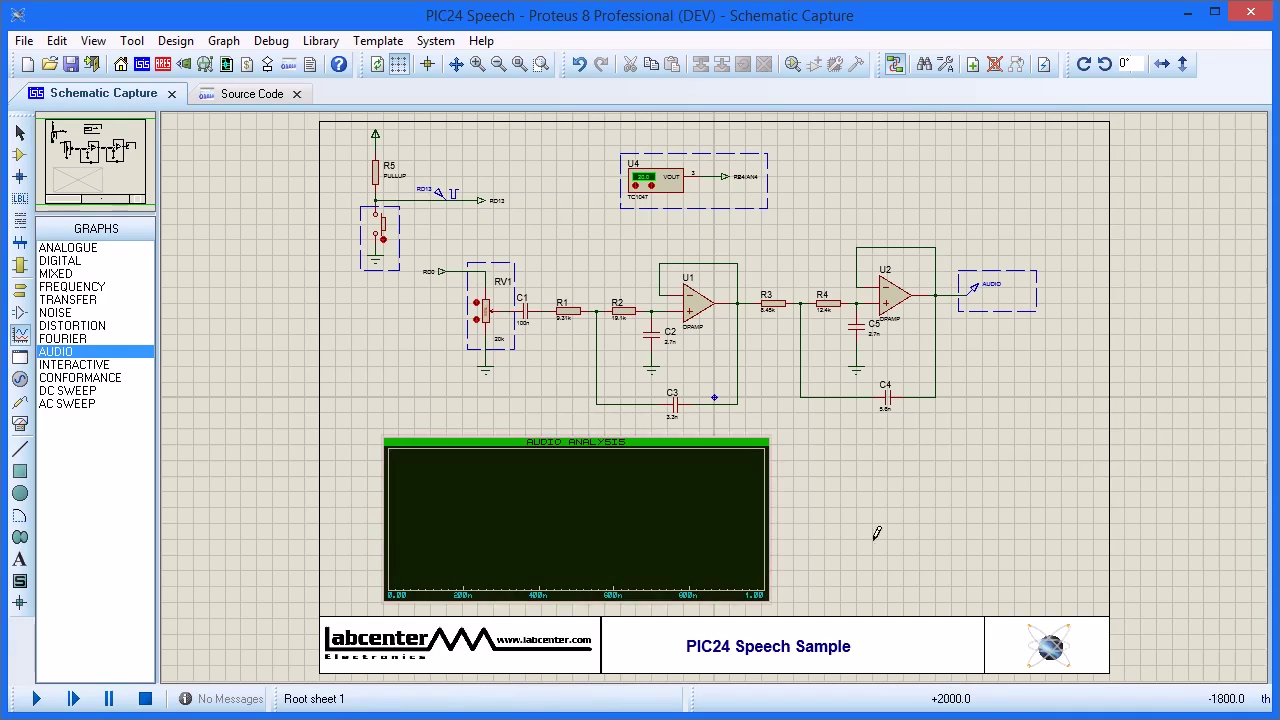
click(988, 290)
mouse_move(988, 290)
mouse_down()
mouse_move(970, 292)
mouse_move(855, 450)
mouse_move(517, 520)
mouse_move(410, 522)
mouse_up()
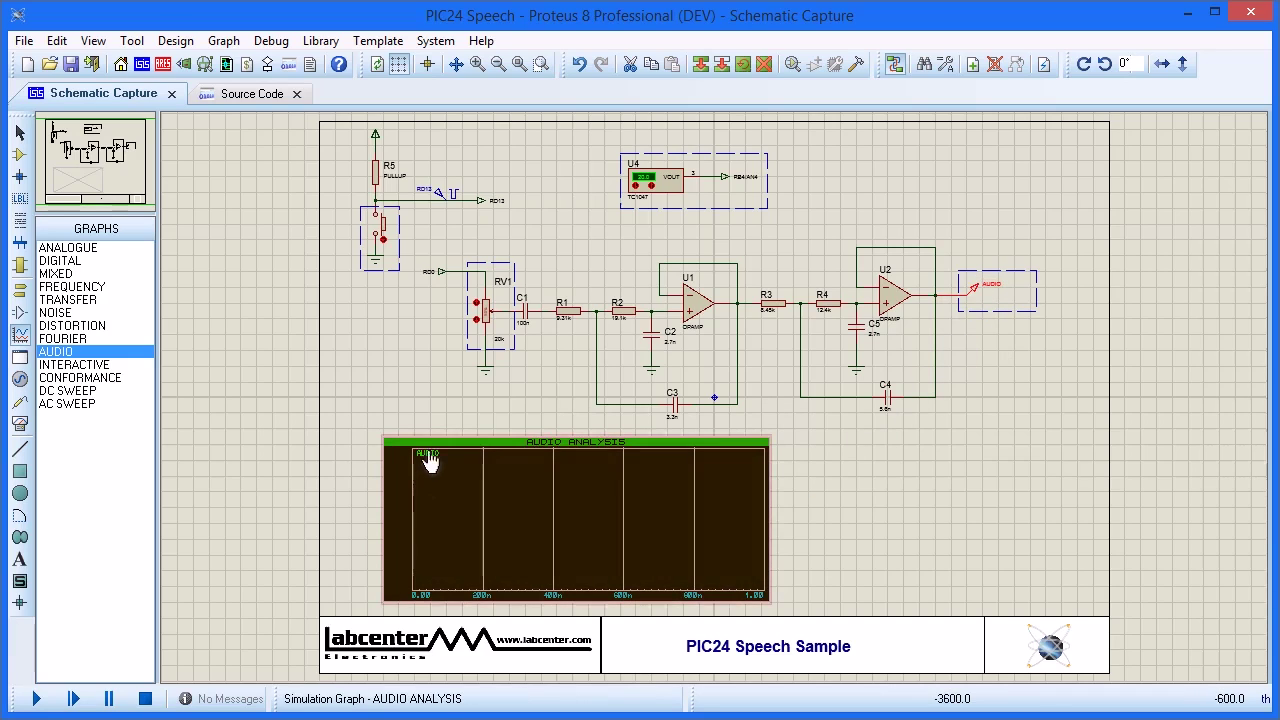
Set the audio graph's stop time to 2 seconds and simulate it to plot the speech waveform.
right_click(485, 447)
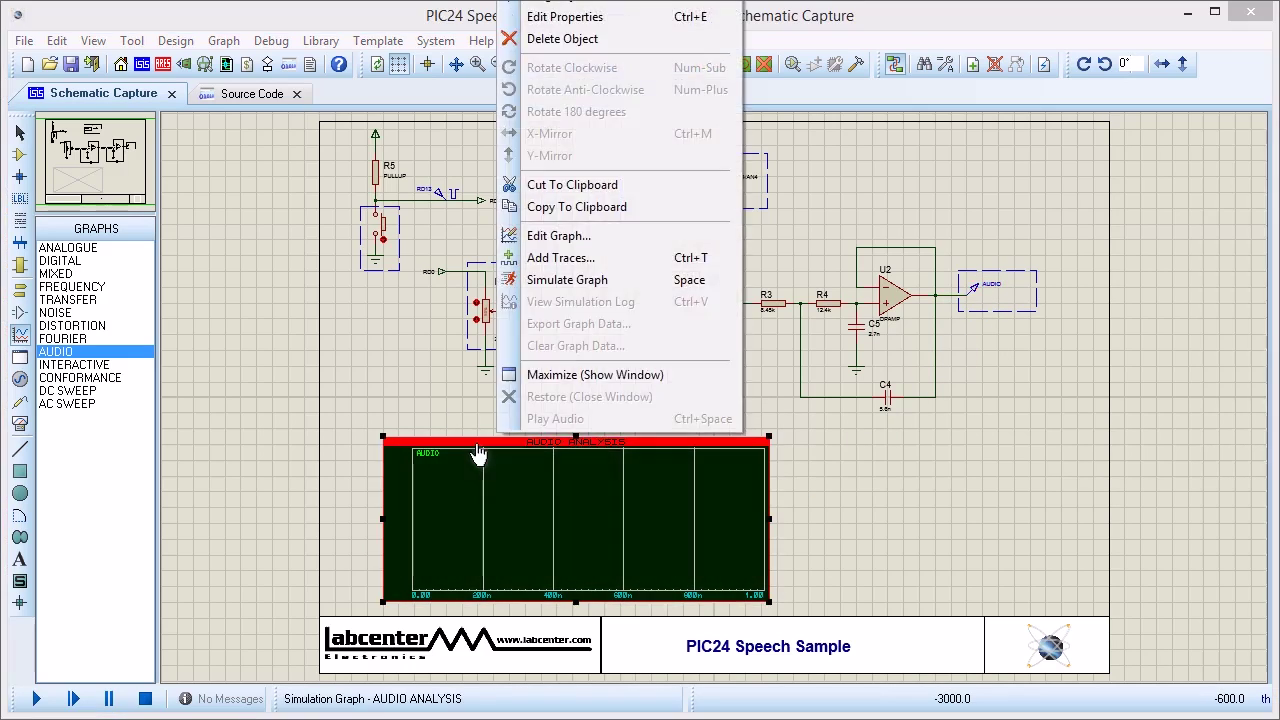
click(560, 20)
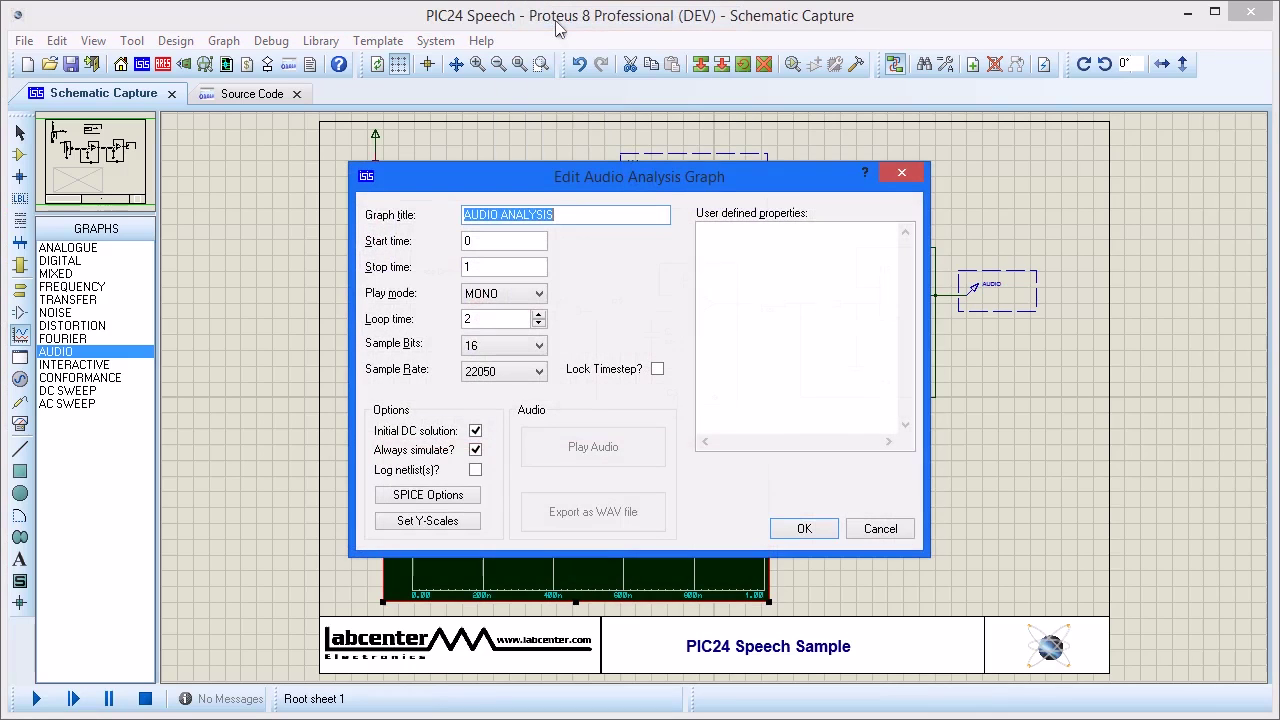
double_click(460, 267)
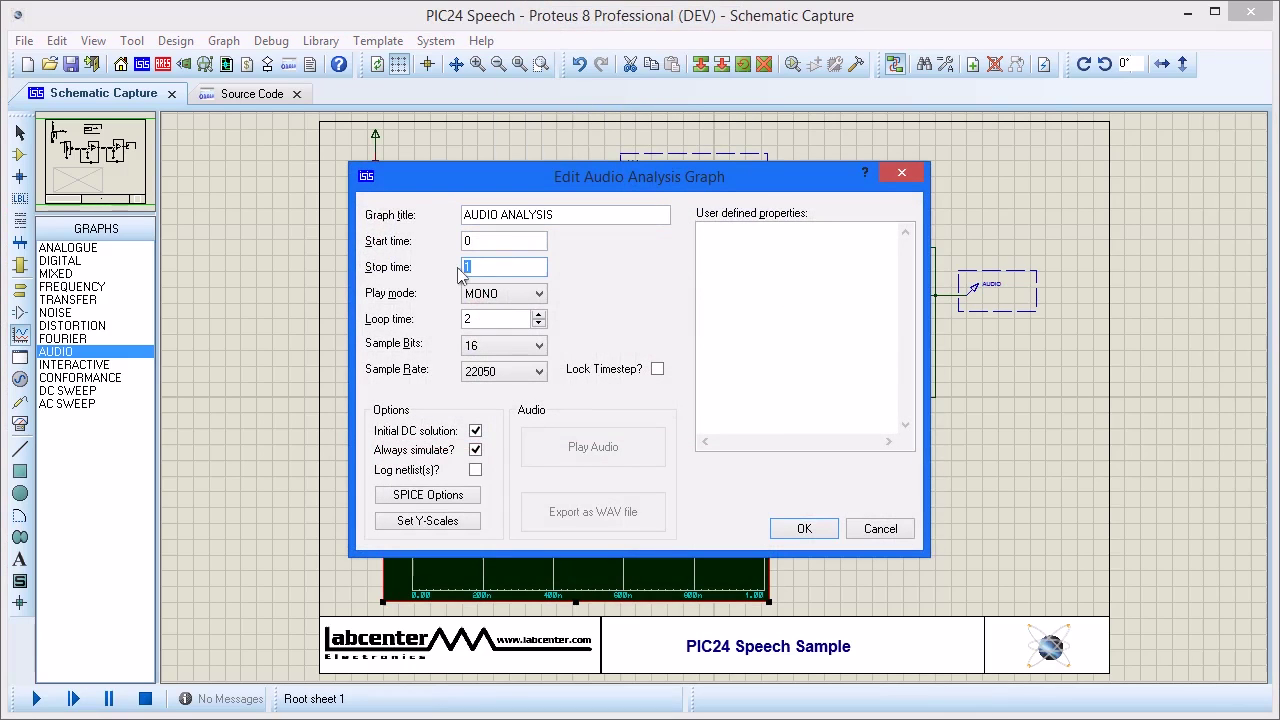
click(790, 530)
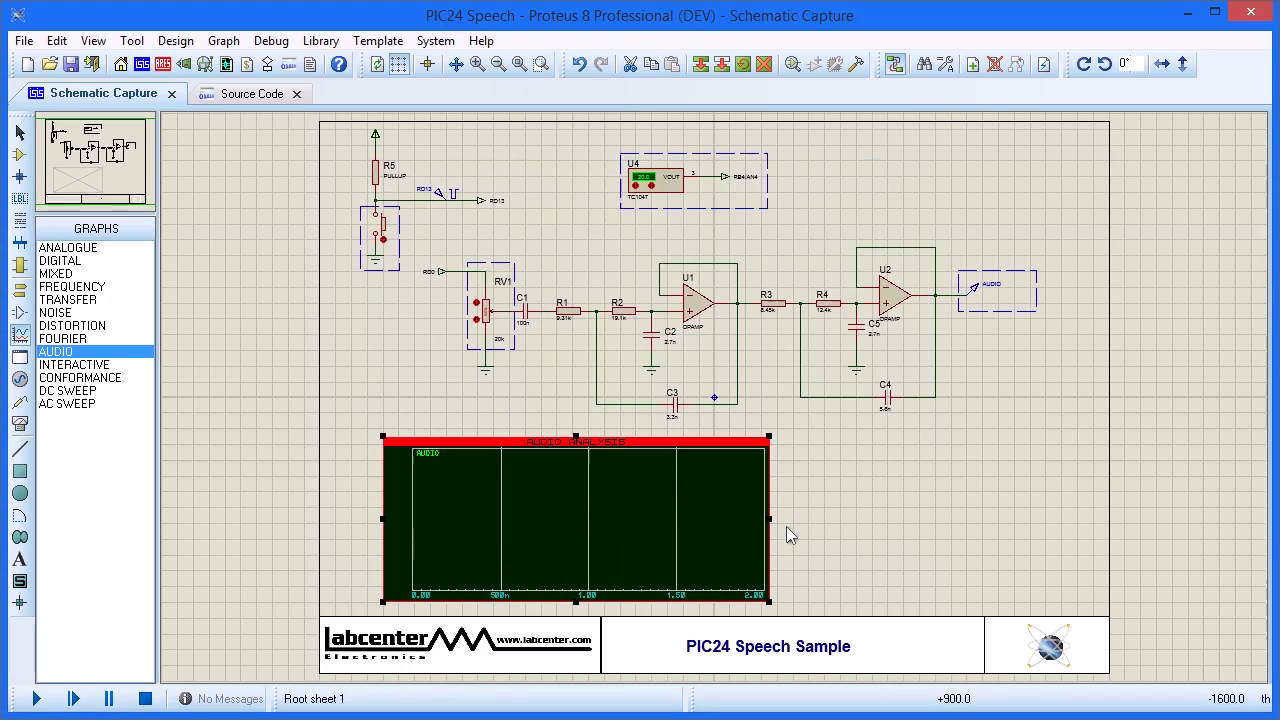
click(226, 42)
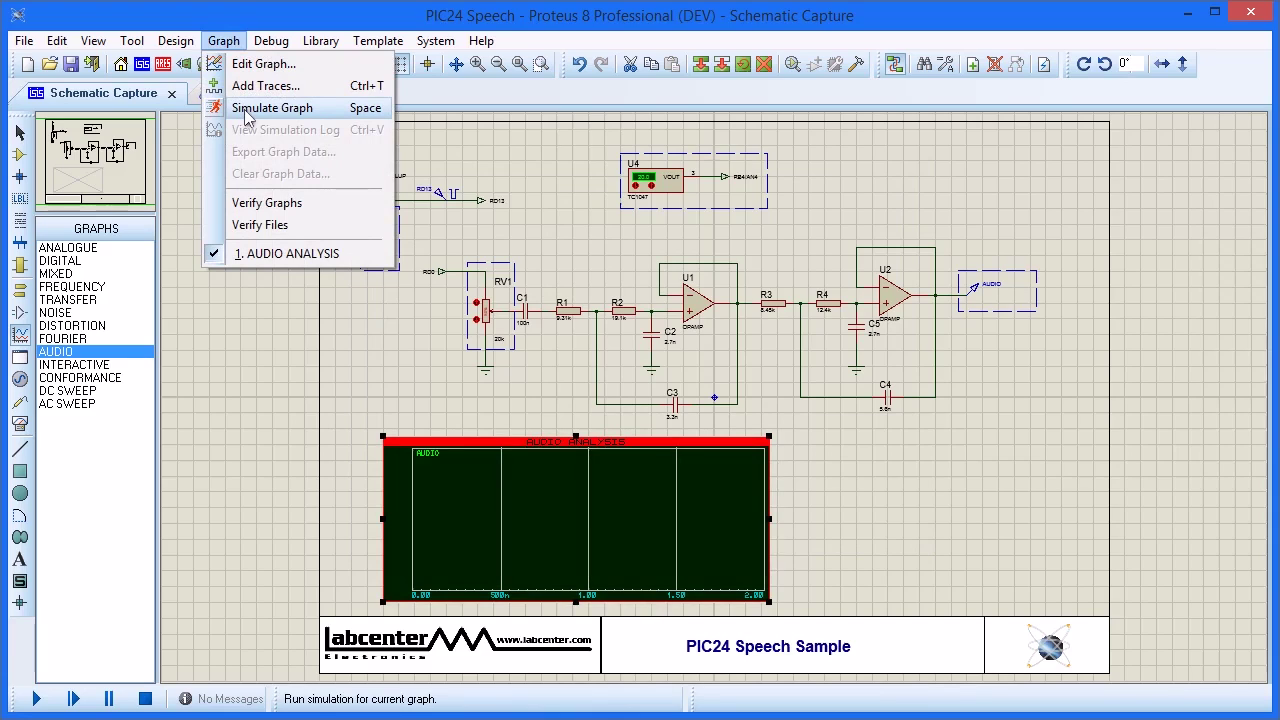
click(247, 110)
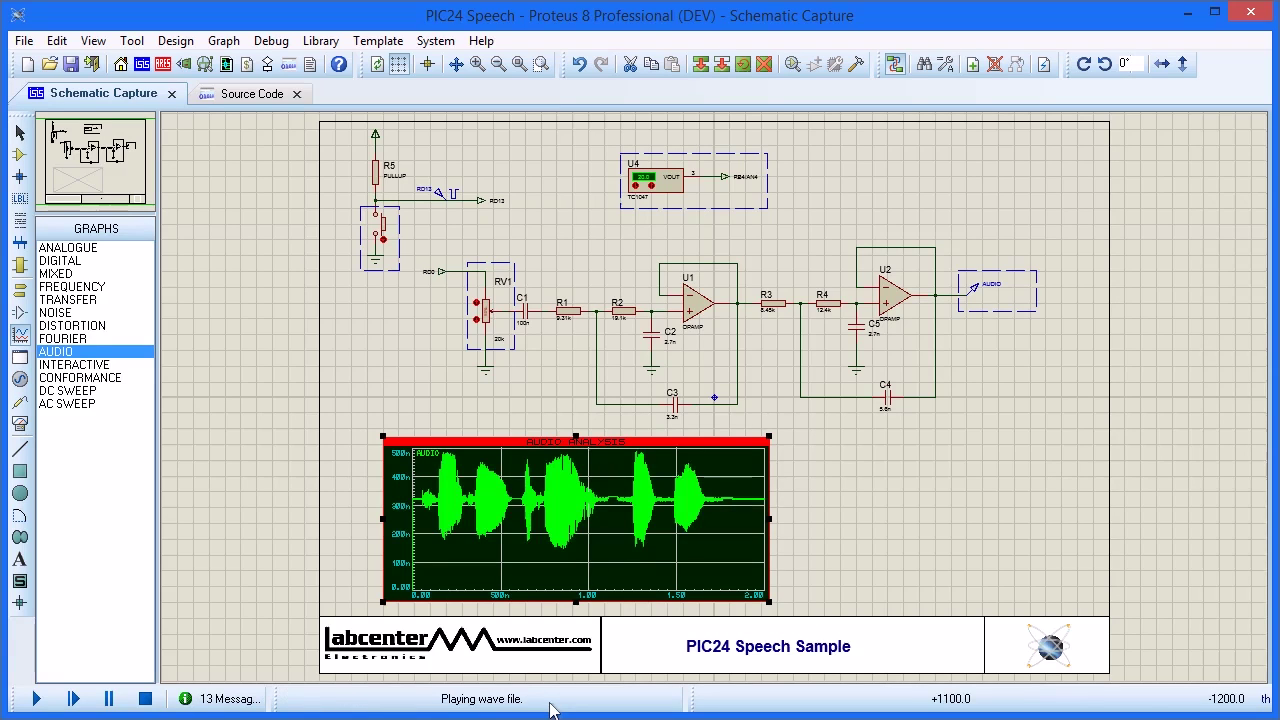
click(550, 393)
click(545, 442)
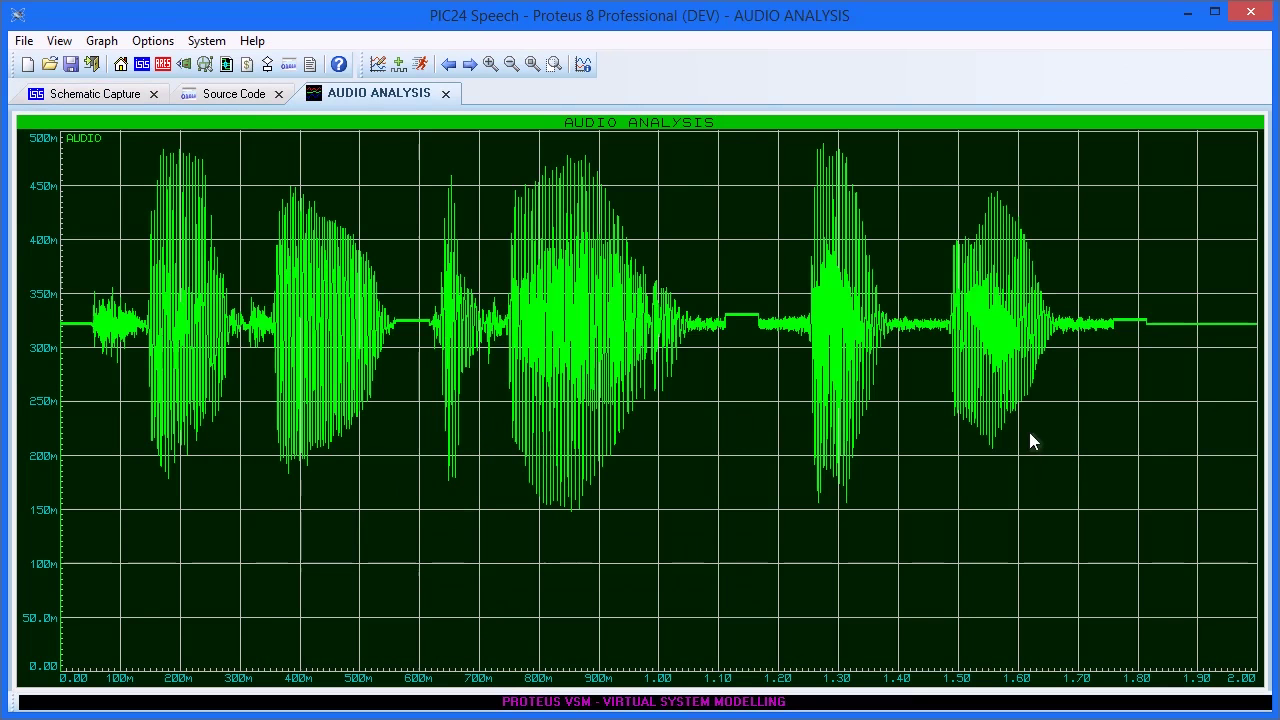
click(445, 93)
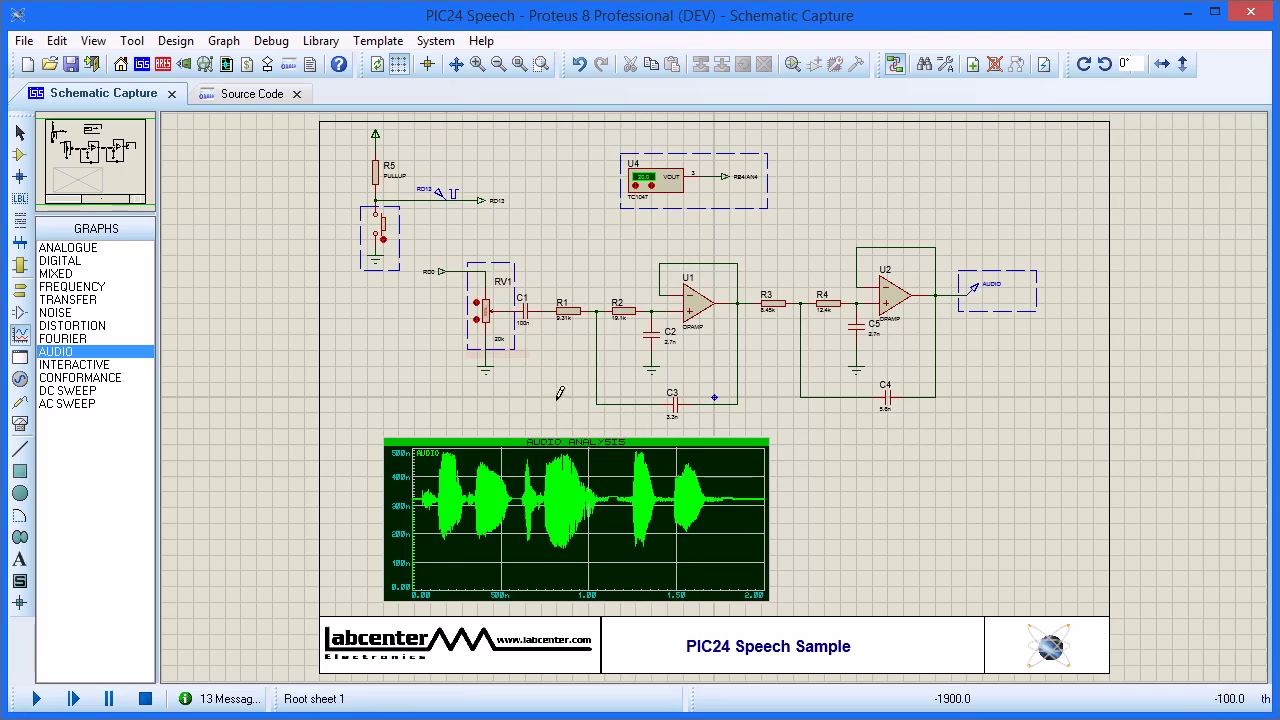
right_click(570, 453)
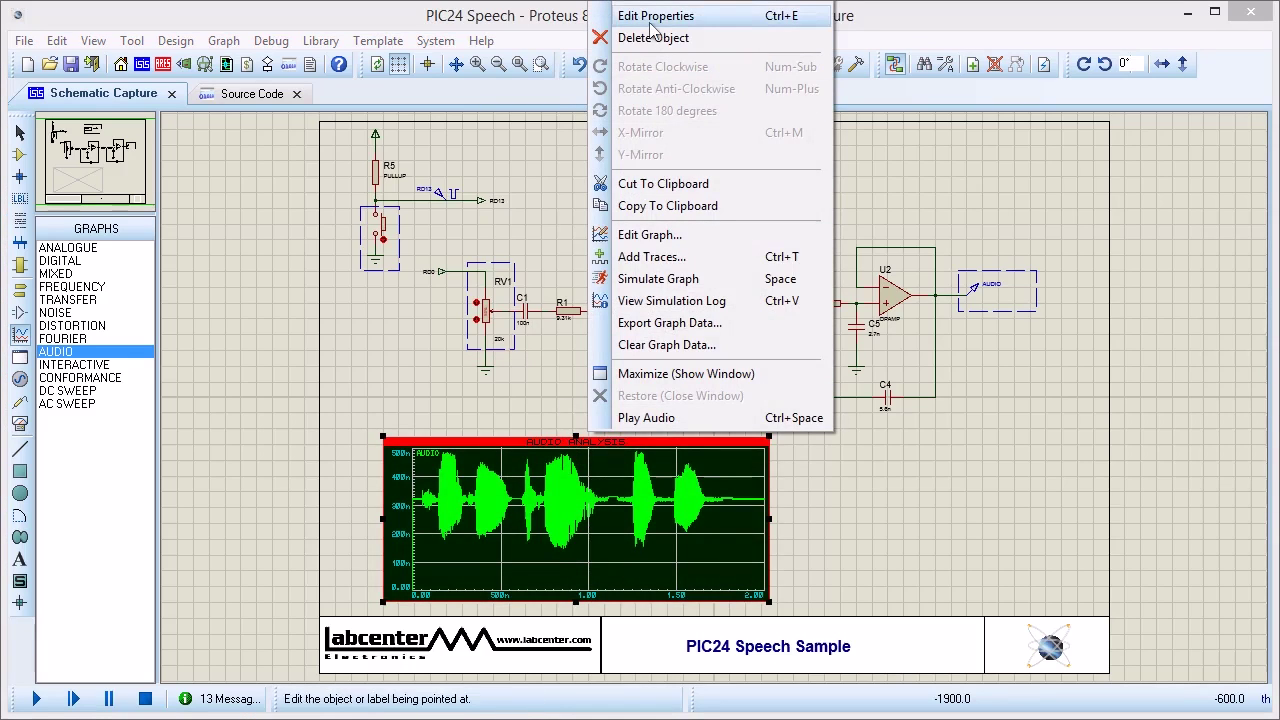
click(652, 20)
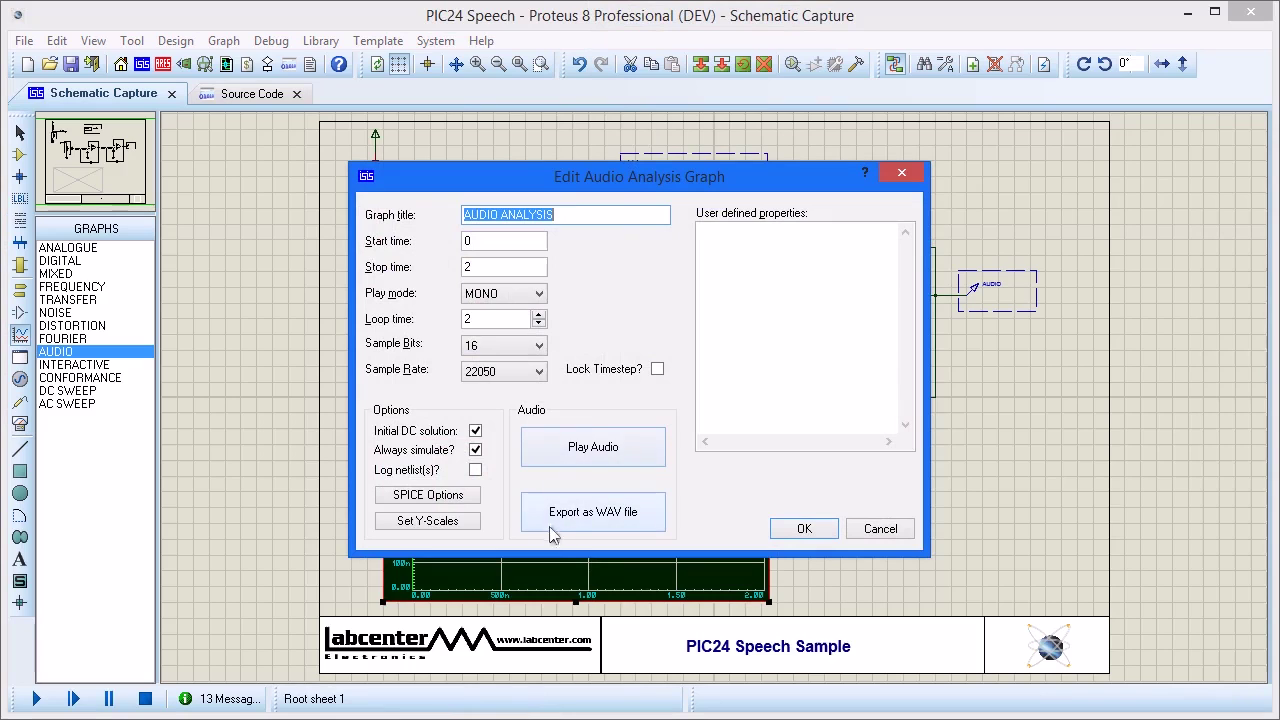
click(804, 529)
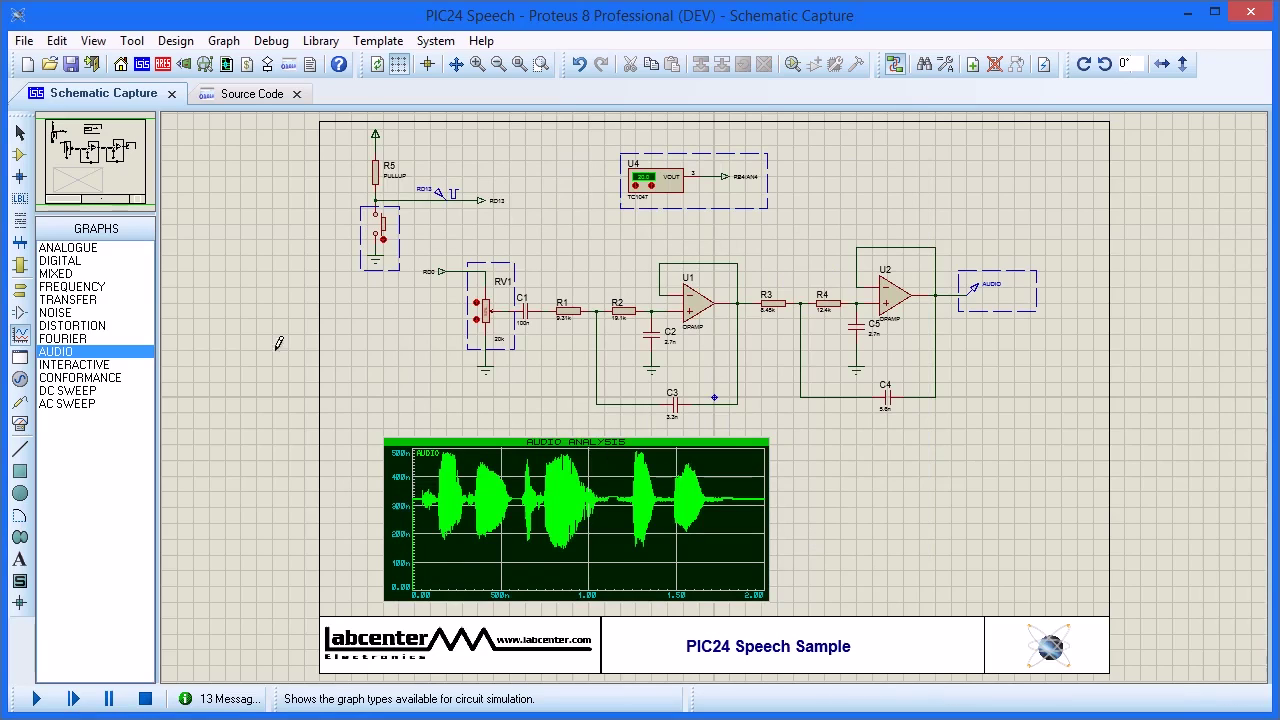
Draw a FREQUENCY response graph right of the audio graph carrying the AUDIO probe trace.
click(118, 288)
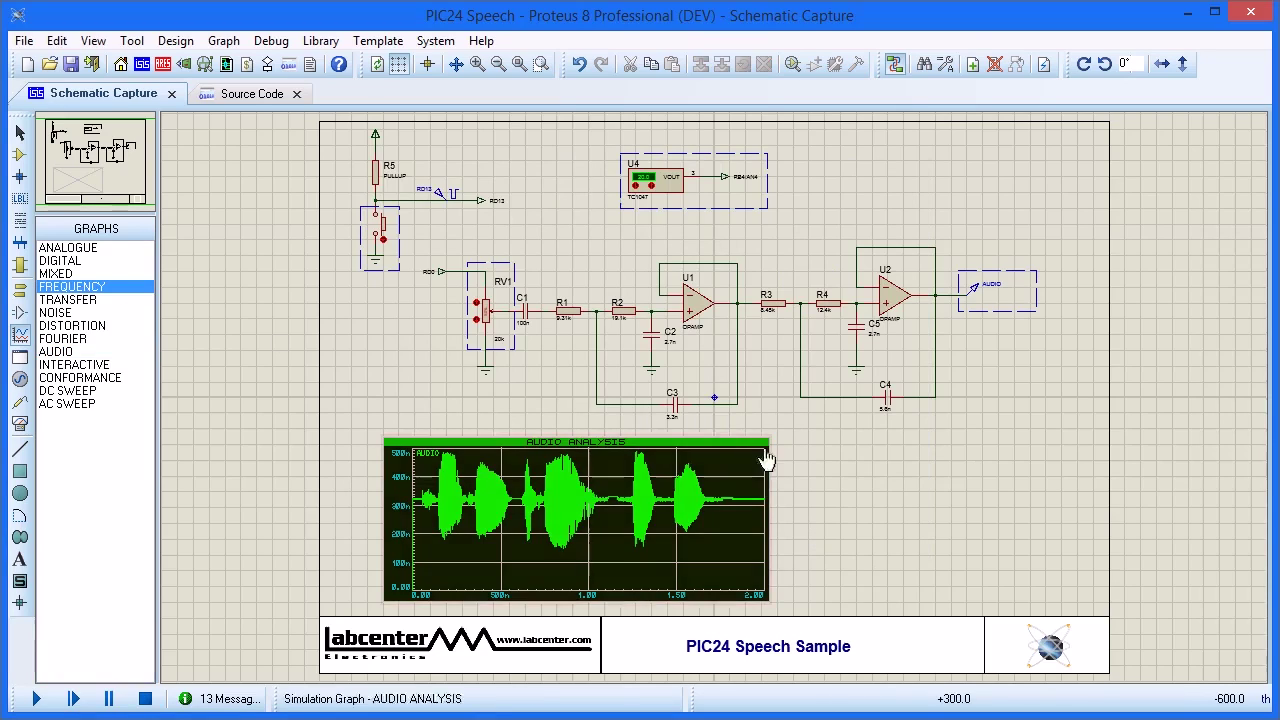
drag(808, 444, 1095, 605)
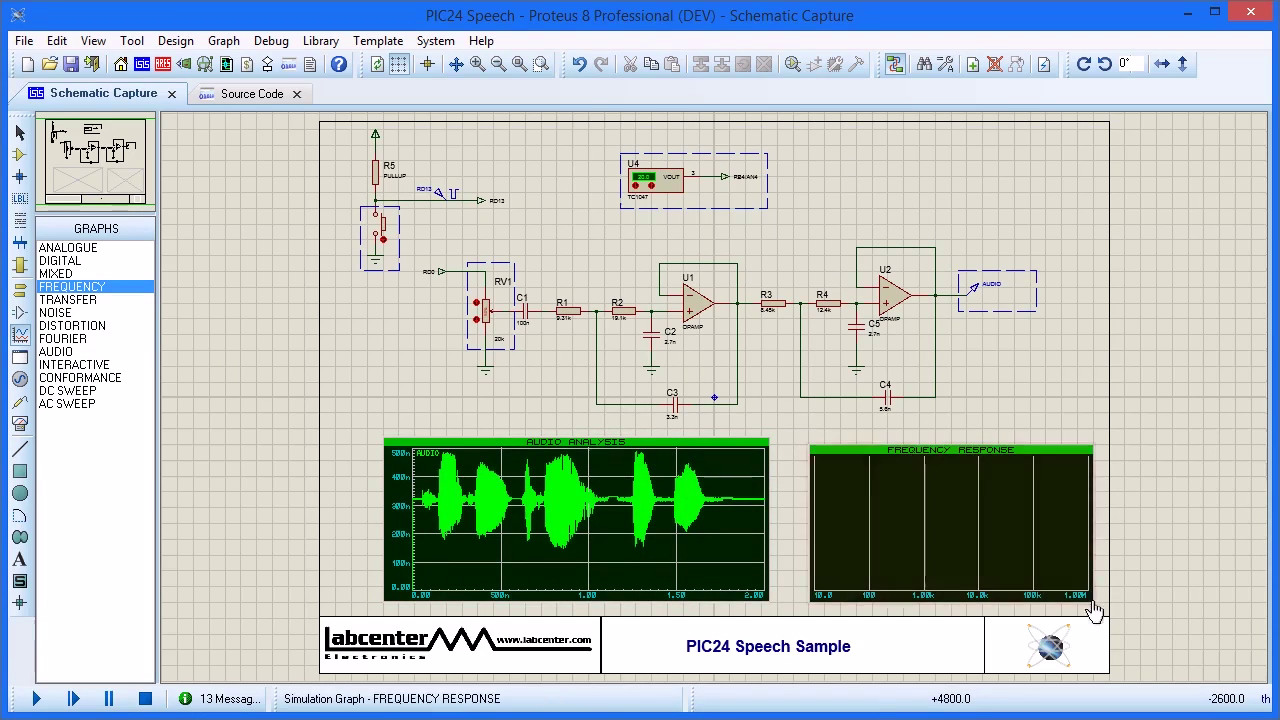
click(990, 286)
mouse_move(990, 286)
mouse_down()
mouse_move(997, 392)
mouse_move(986, 451)
mouse_move(954, 503)
mouse_move(857, 513)
mouse_move(826, 489)
mouse_up()
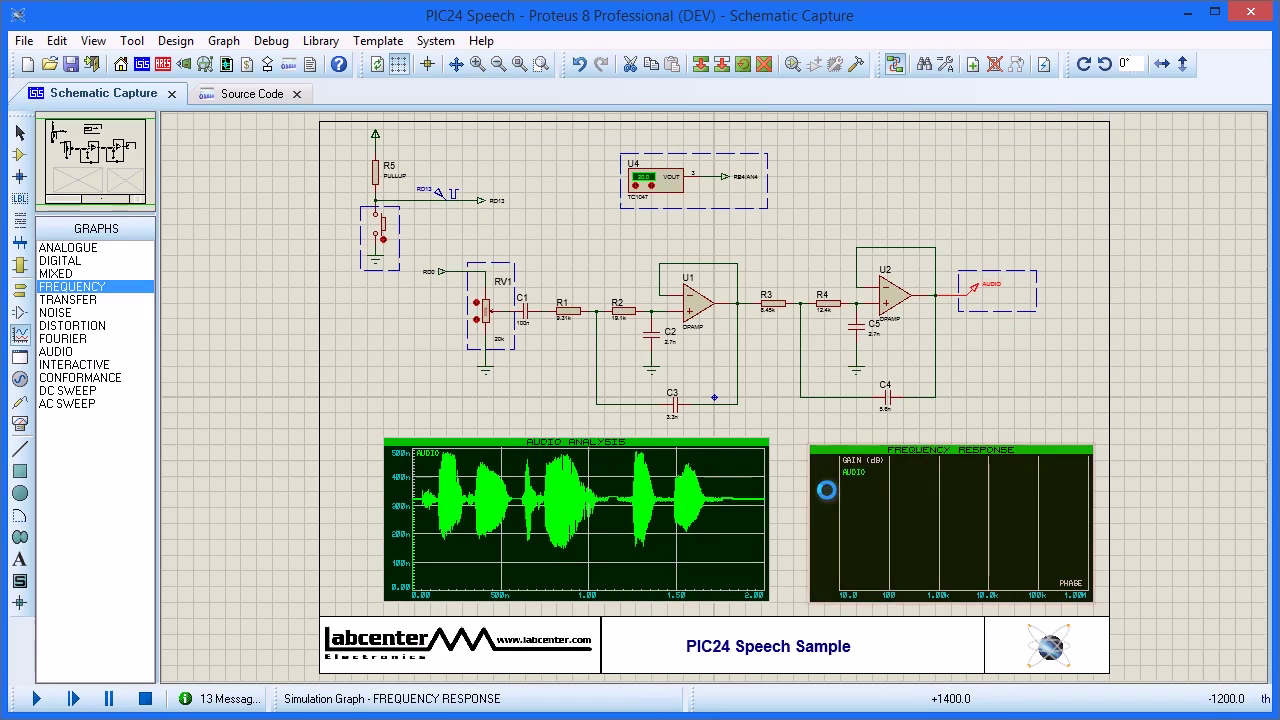
Place a SINE generator left of RV1, wire it to RV1, and delete the RD0 terminal's wire.
click(20, 380)
click(55, 261)
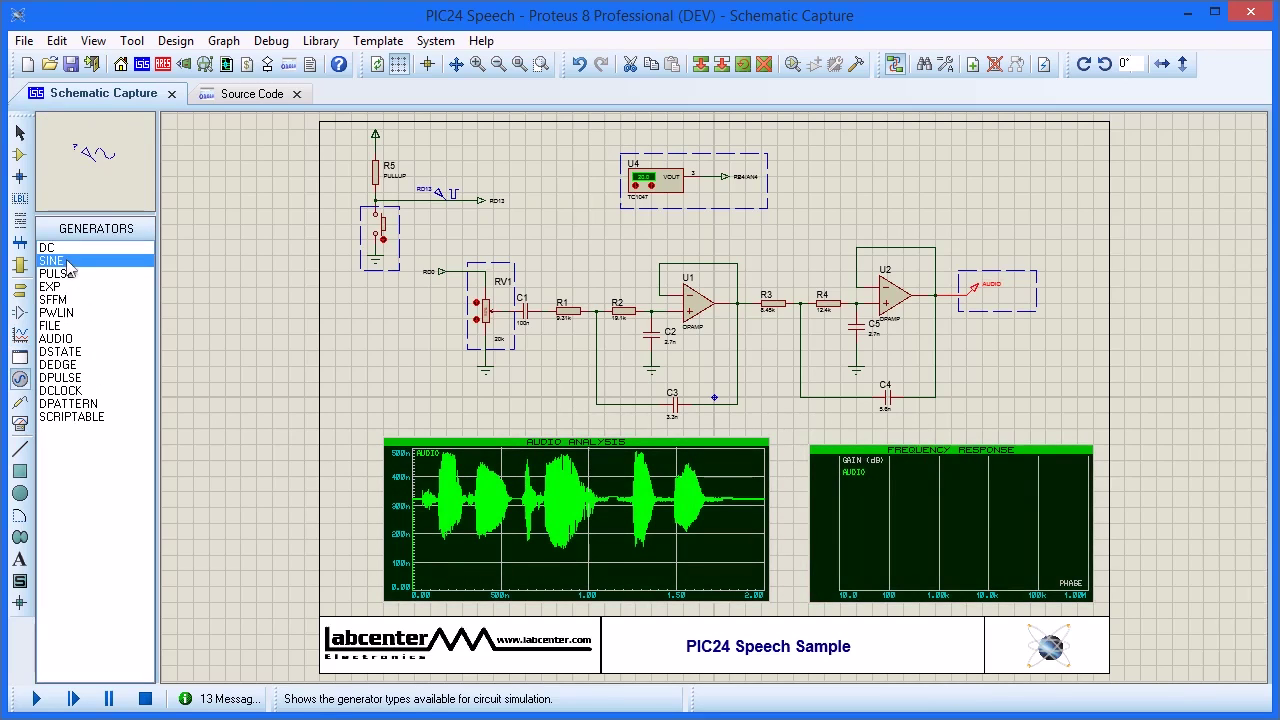
scroll(436, 300, up, 2)
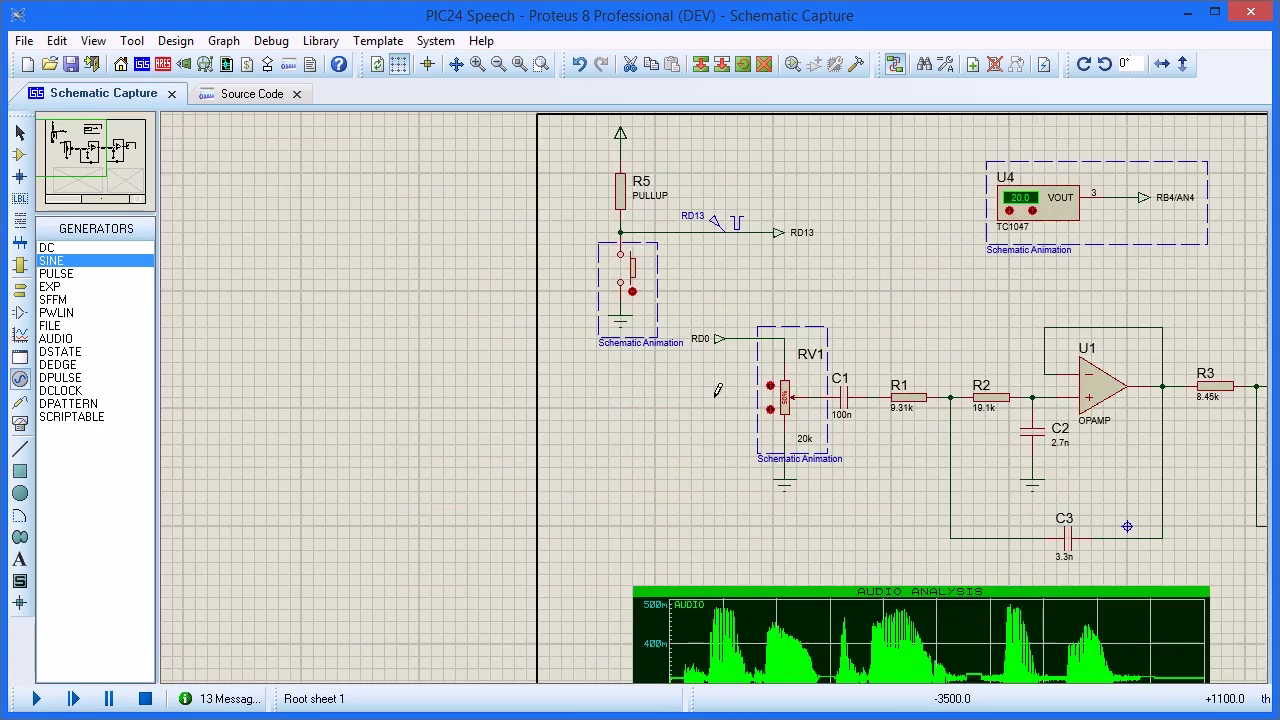
click(634, 371)
click(634, 371)
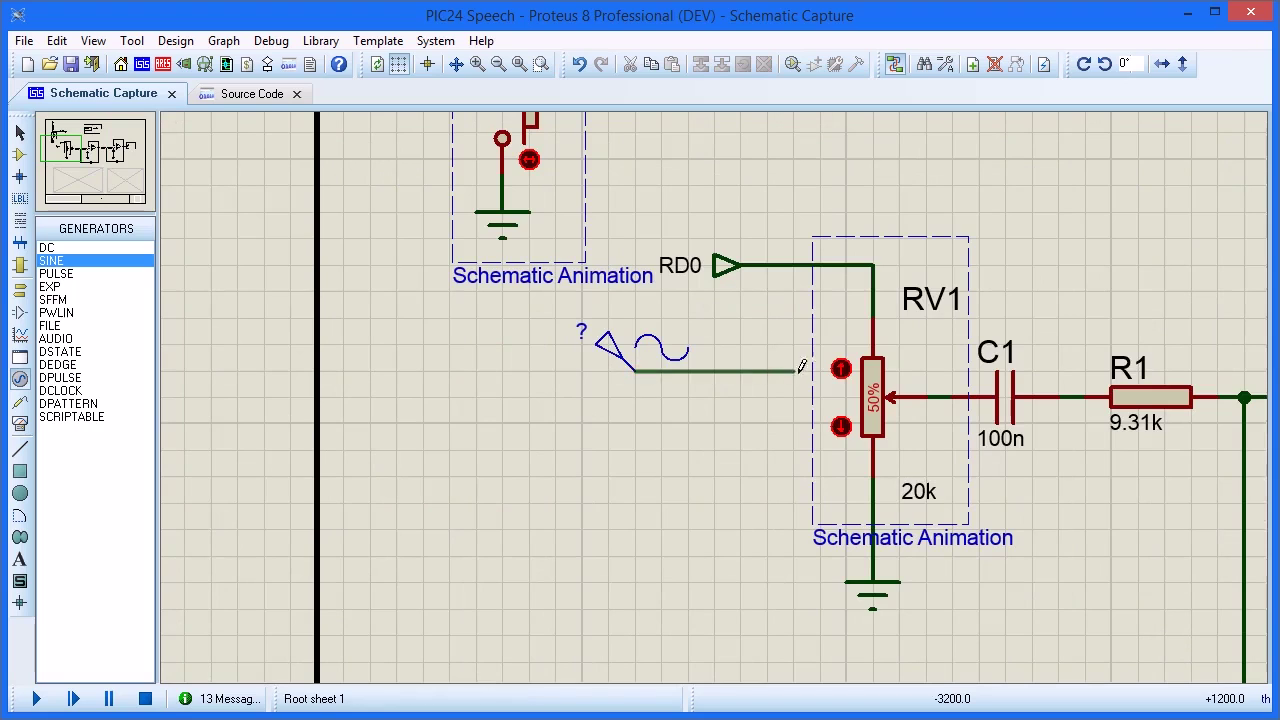
click(793, 265)
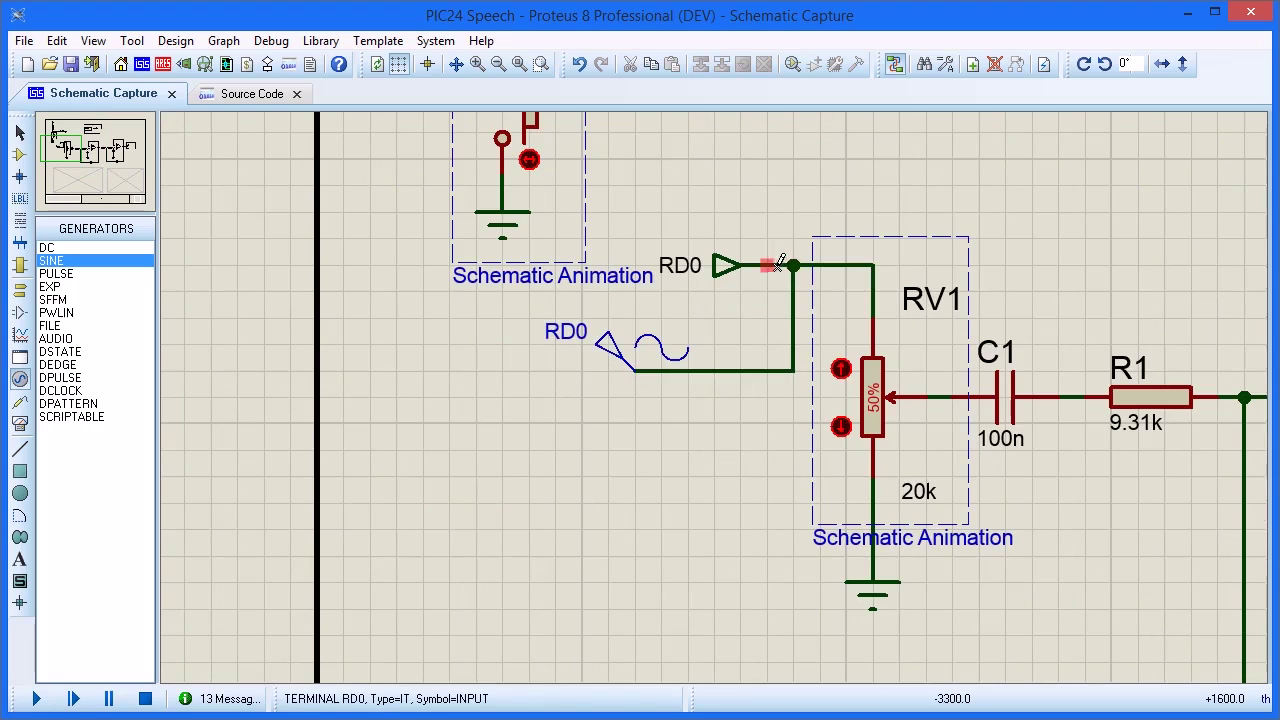
right_click(772, 262)
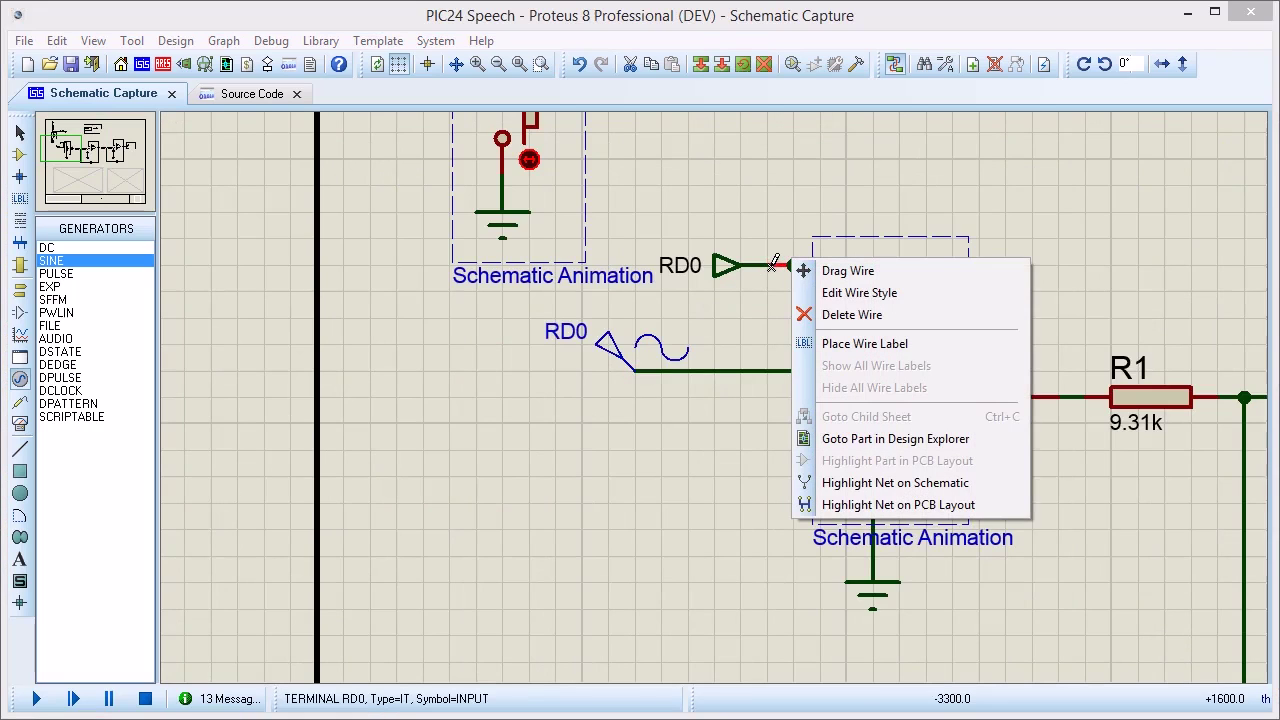
click(824, 313)
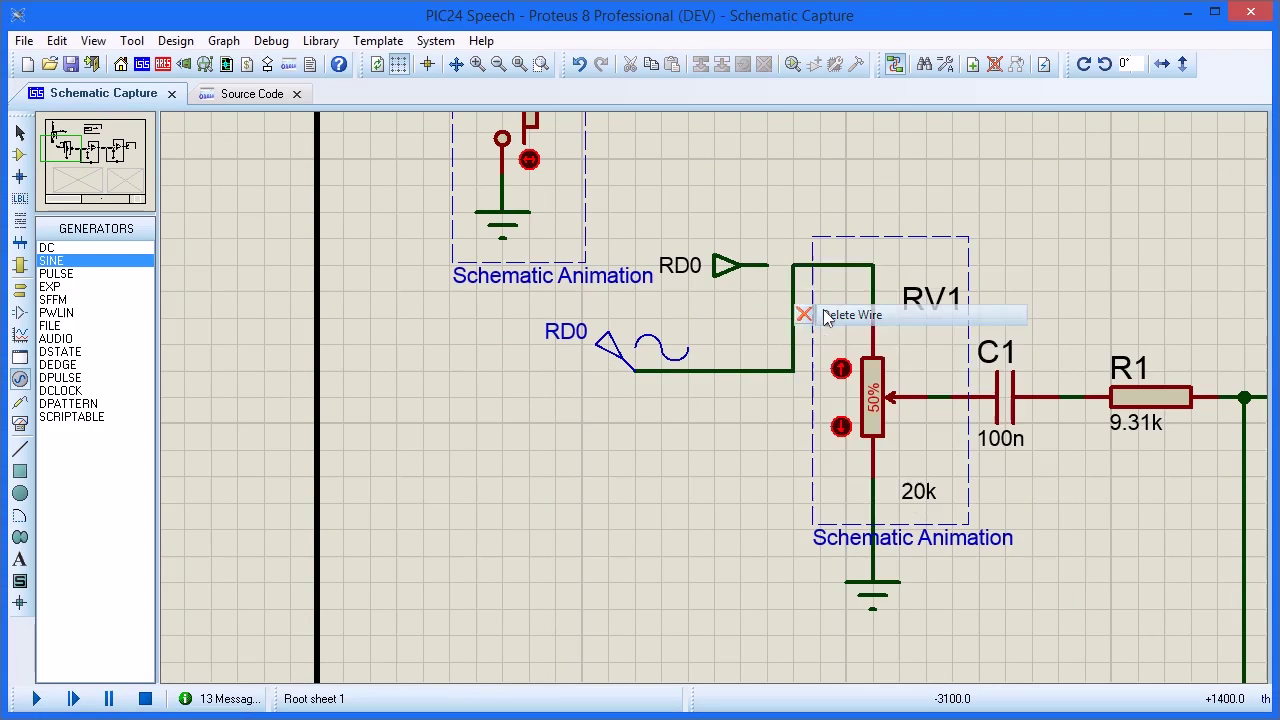
Name the new sine generator REF.
click(620, 365)
right_click(620, 365)
click(670, 383)
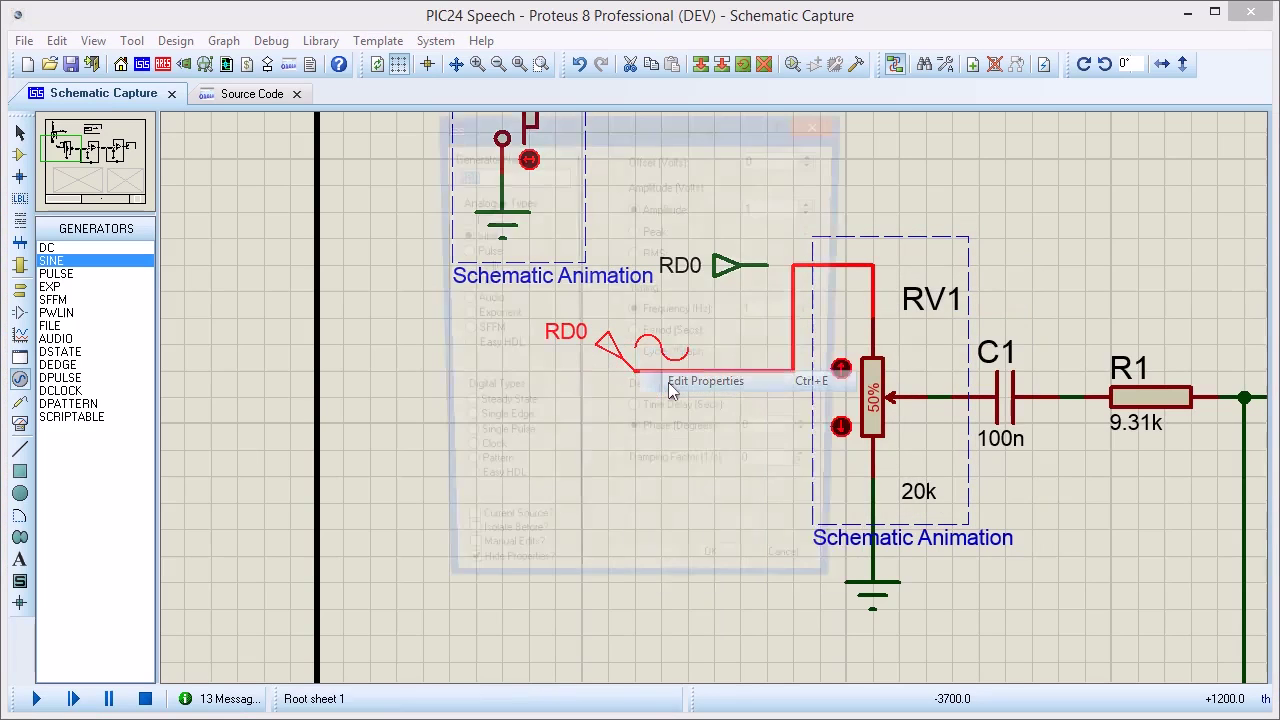
text(REF)
click(768, 208)
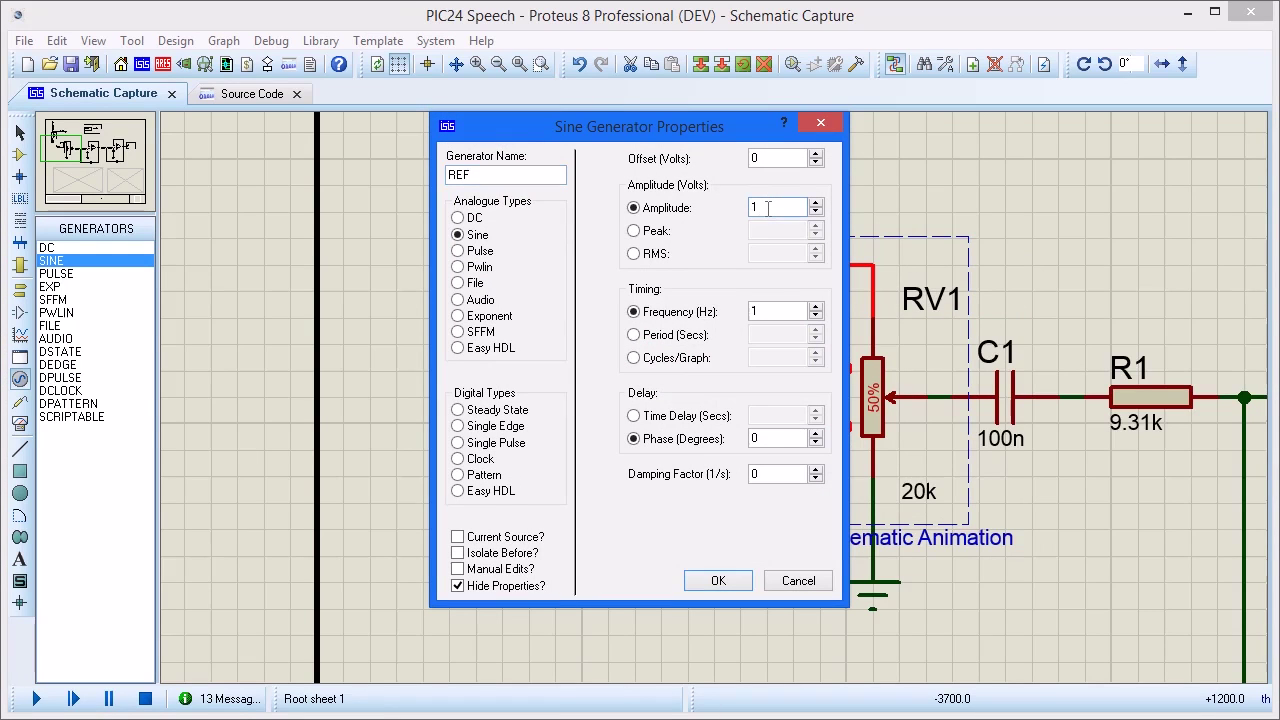
click(719, 582)
key(F8)
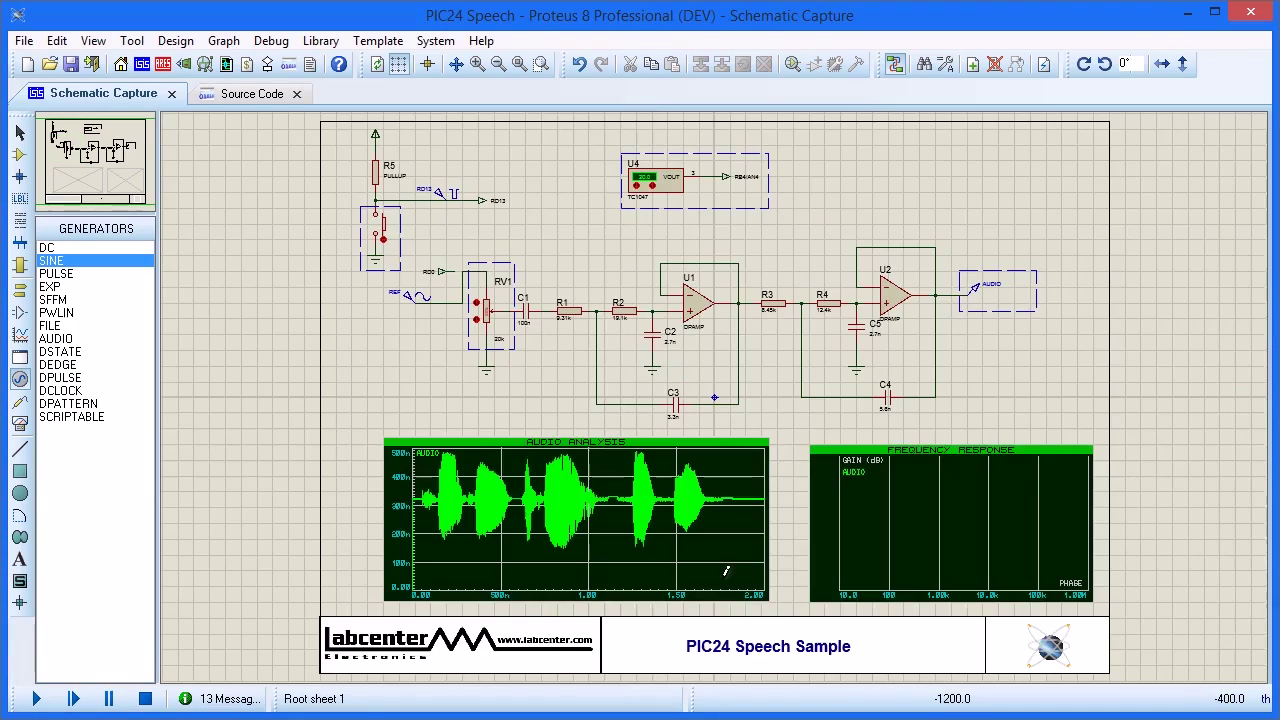
Set the frequency response graph's reference to REF and simulate the AUDIO gain curve.
right_click(958, 522)
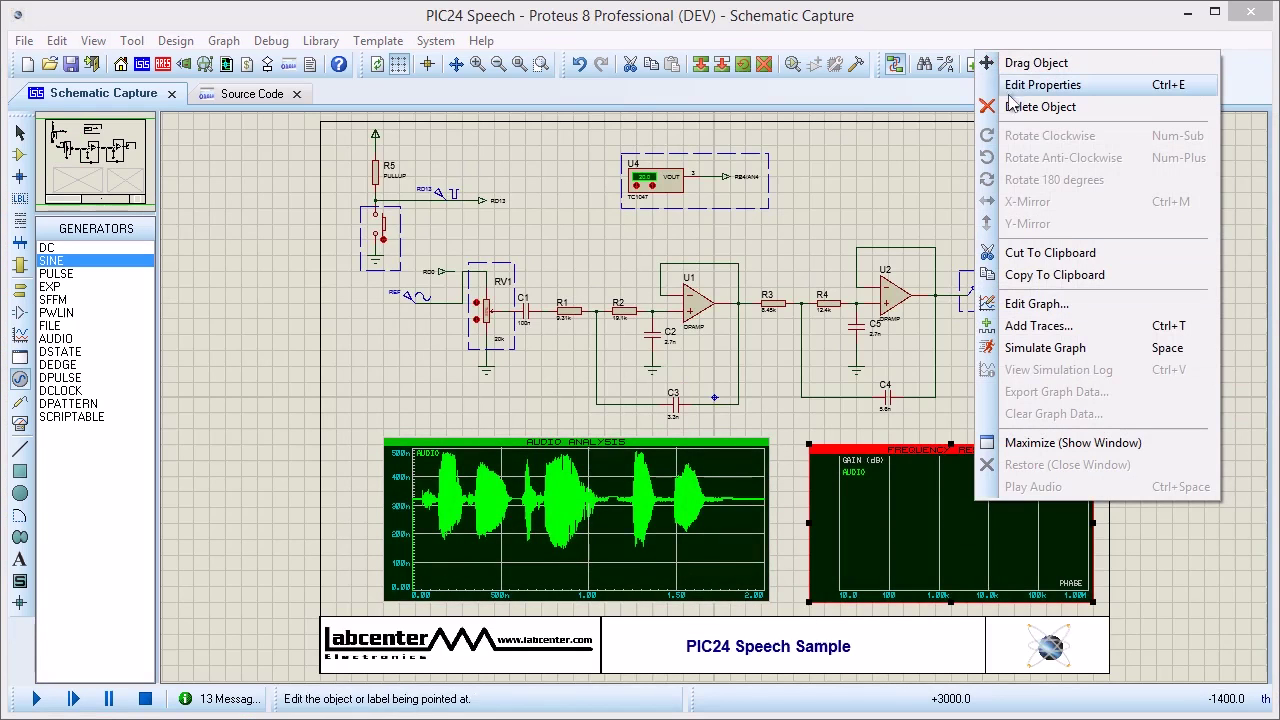
click(1040, 85)
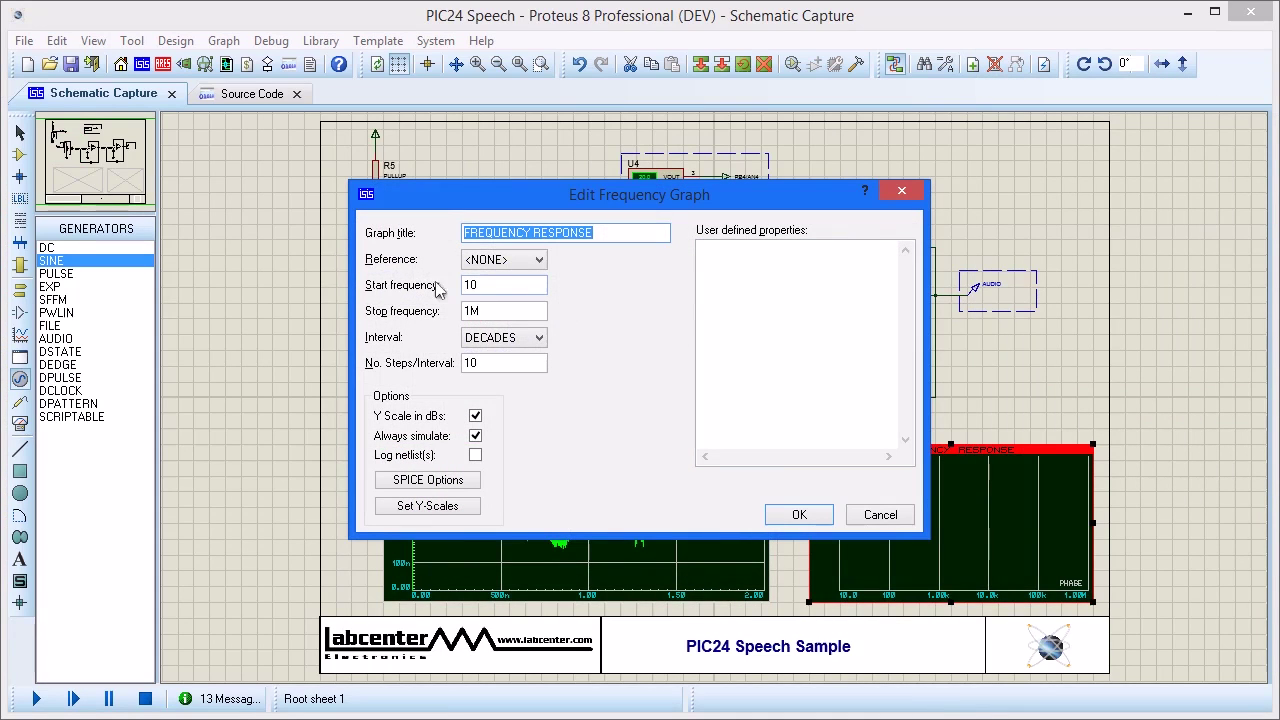
click(539, 260)
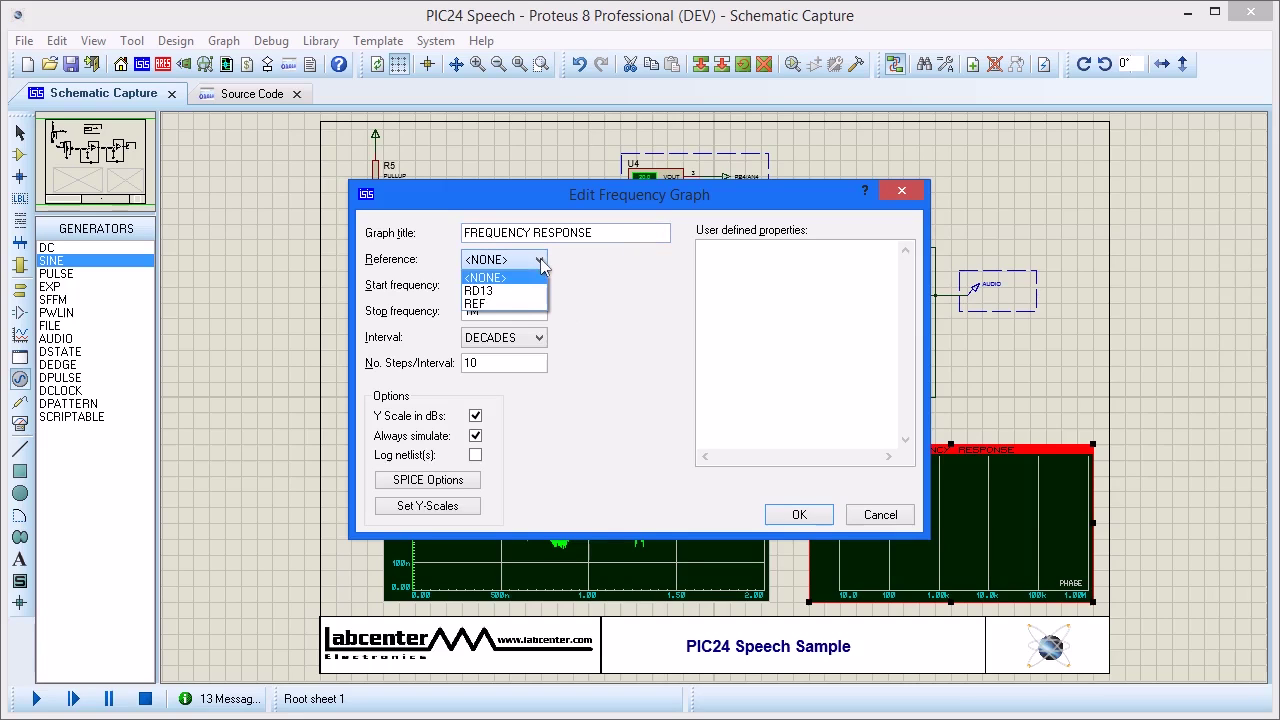
click(509, 309)
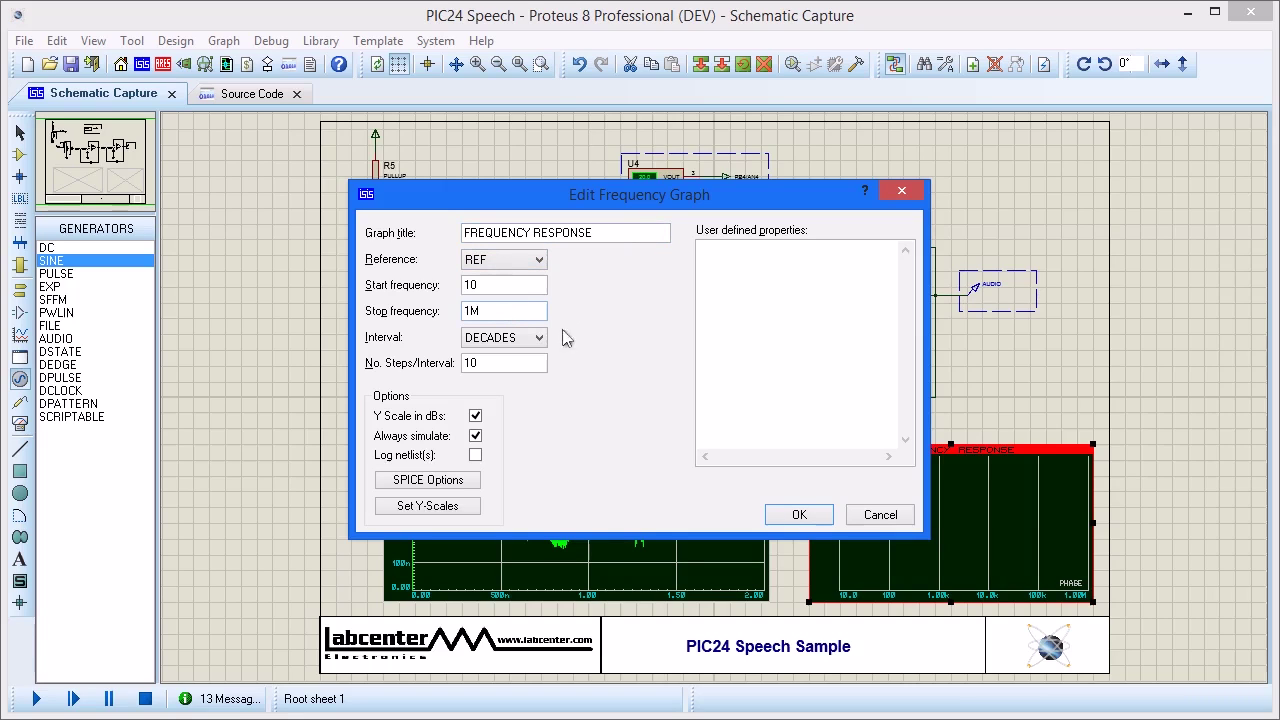
click(800, 520)
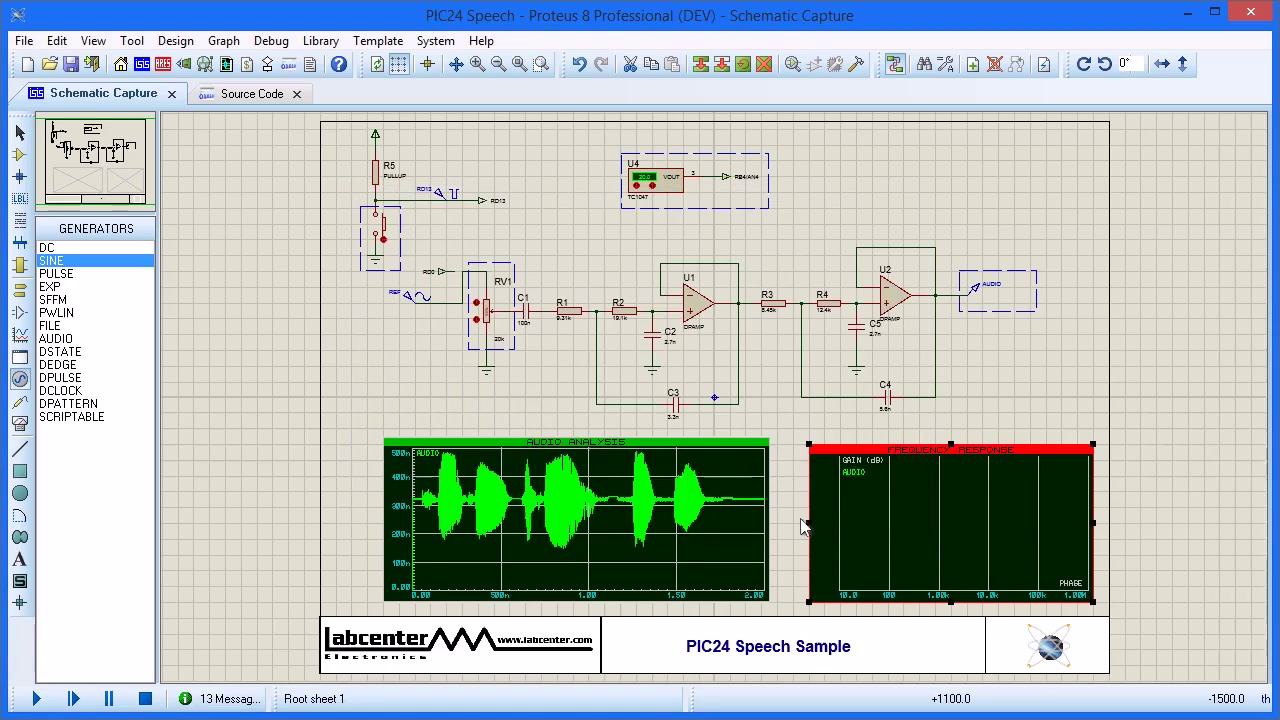
key(space)
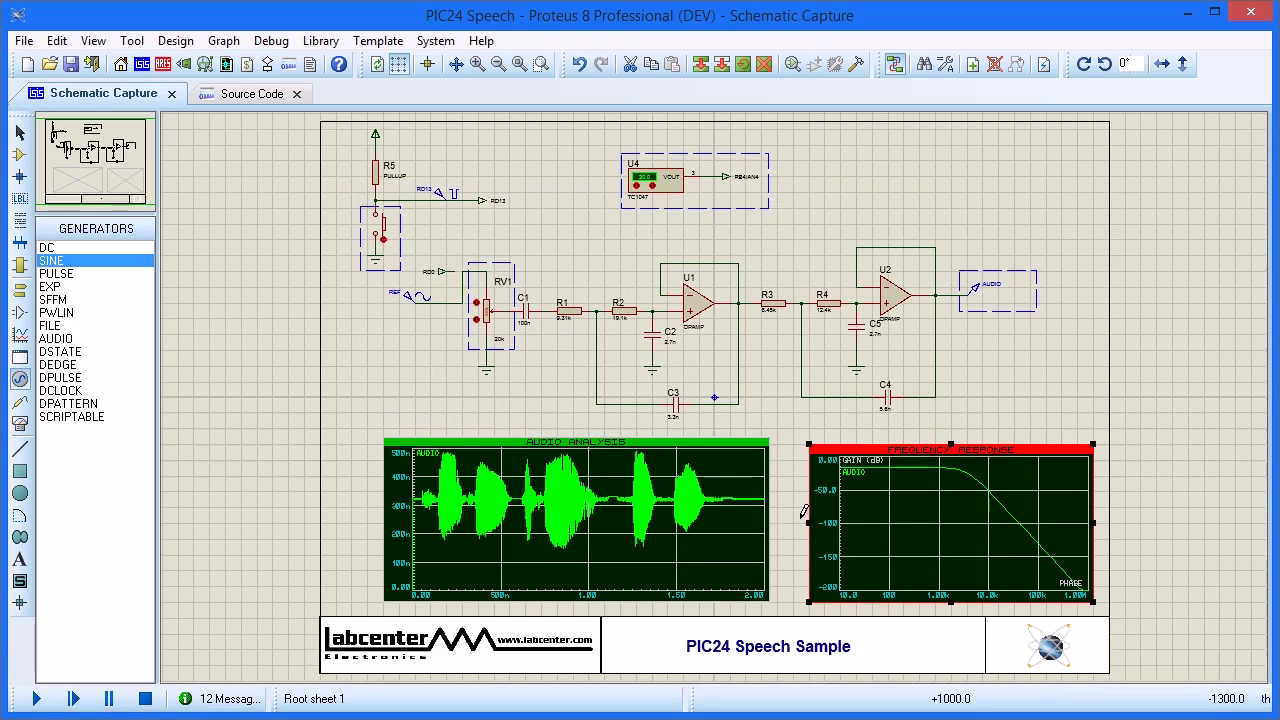
Enlarge the frequency graph and position cursors to read the -3 dB point near 2.3 kHz.
click(937, 446)
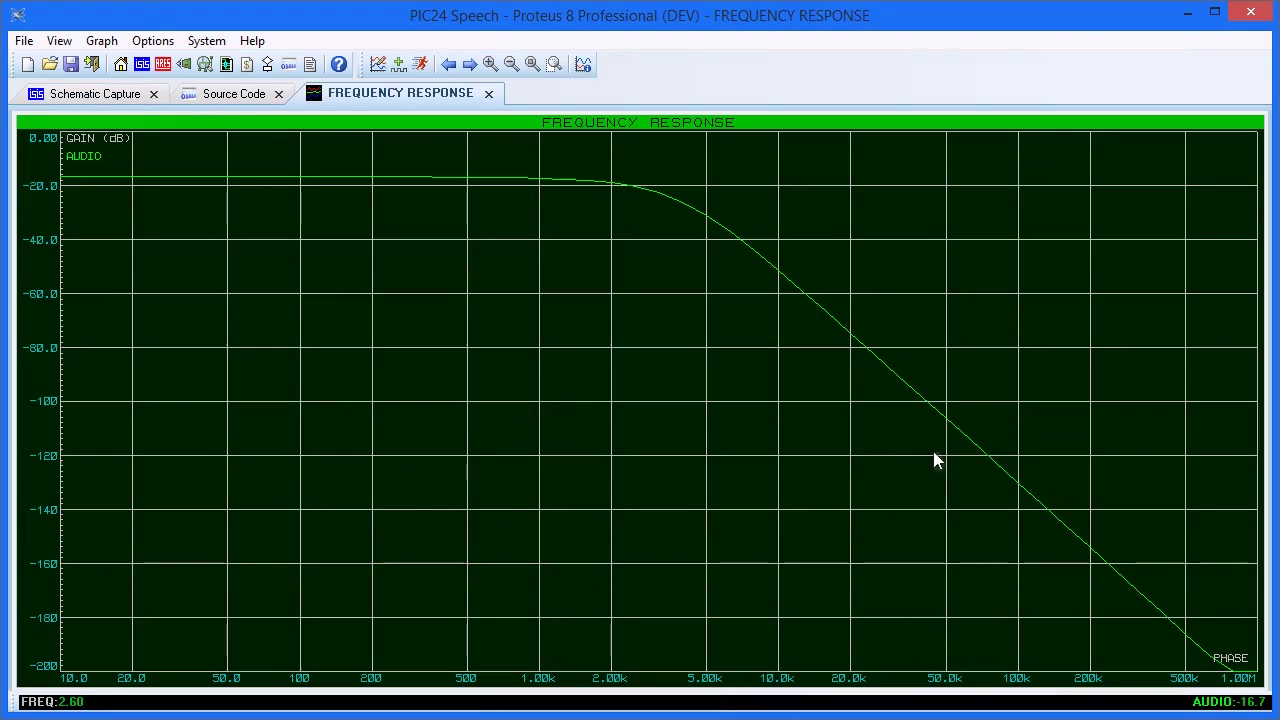
click(206, 178)
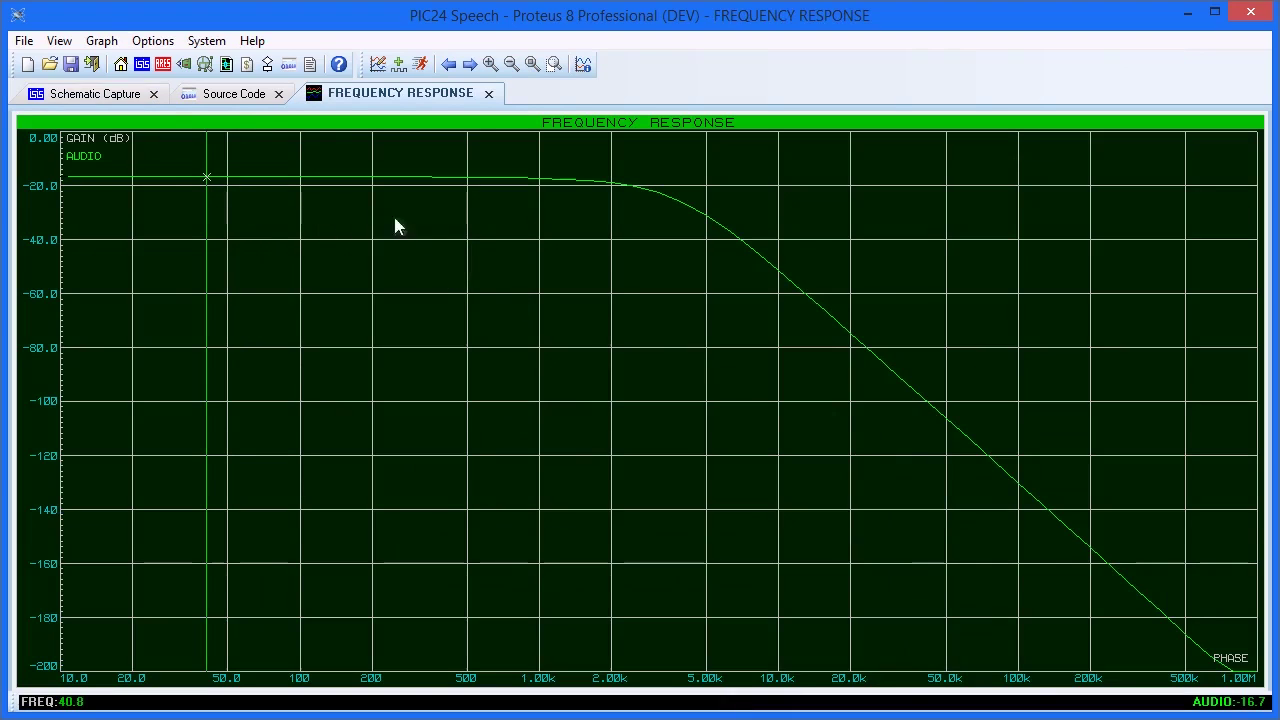
ctrl+click(767, 266)
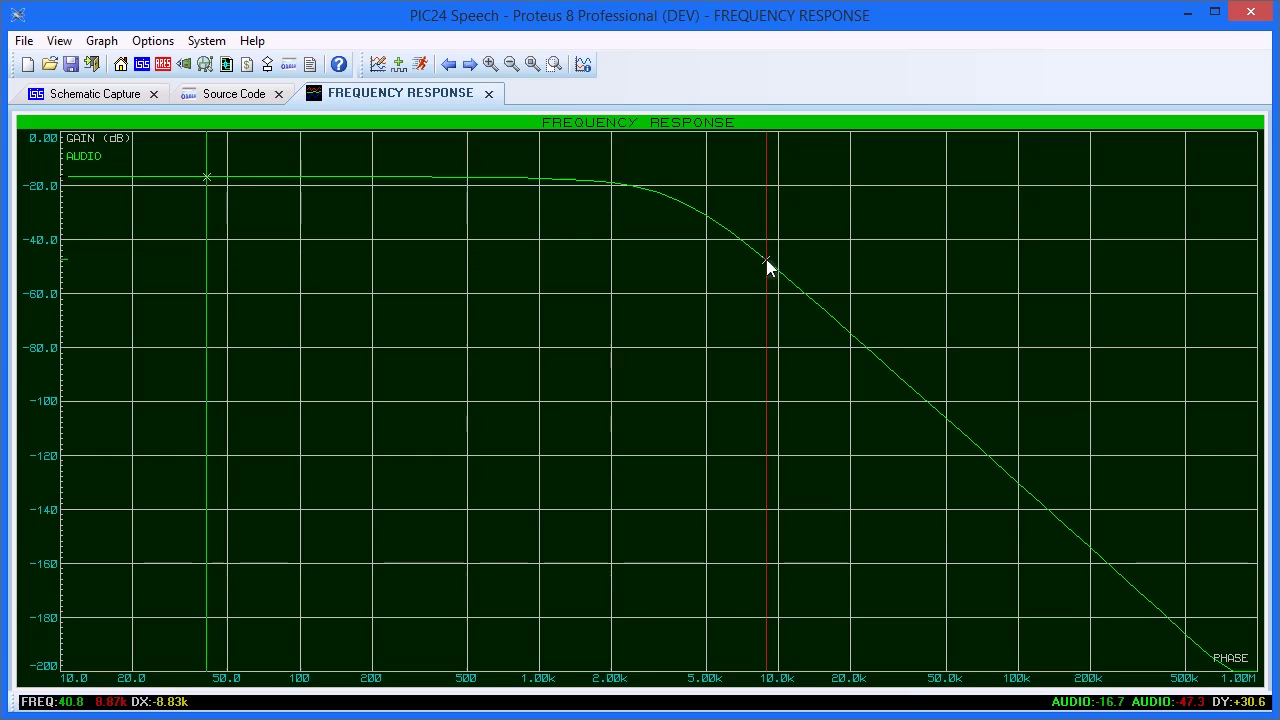
drag(767, 265, 634, 201)
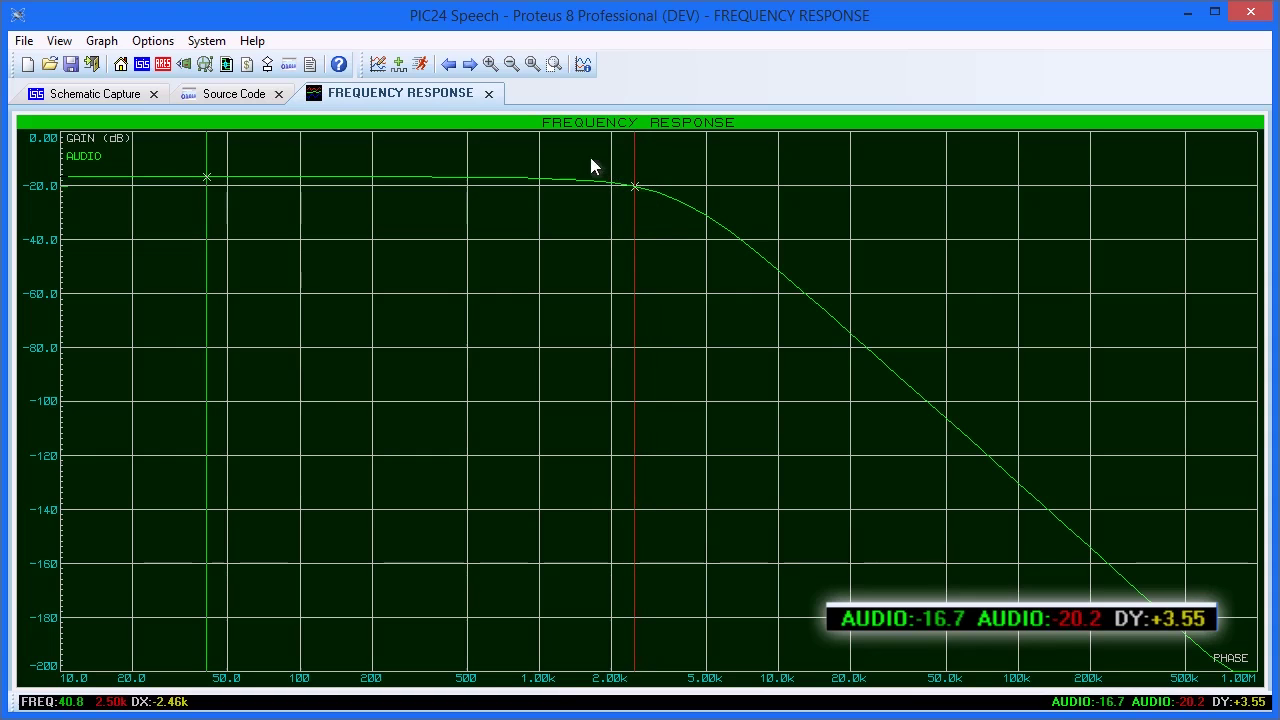
drag(591, 160, 674, 222)
drag(586, 321, 463, 269)
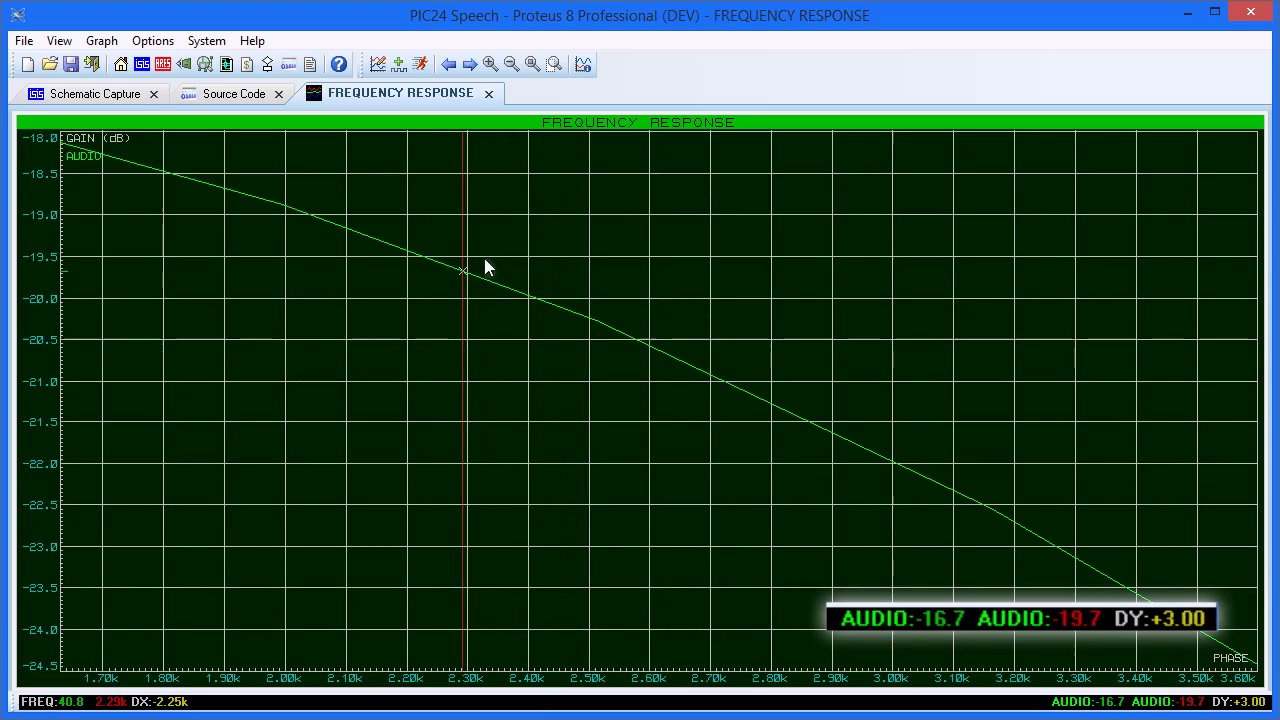
click(511, 66)
Change the capacitance of C2 and C5 to 27n.
click(488, 94)
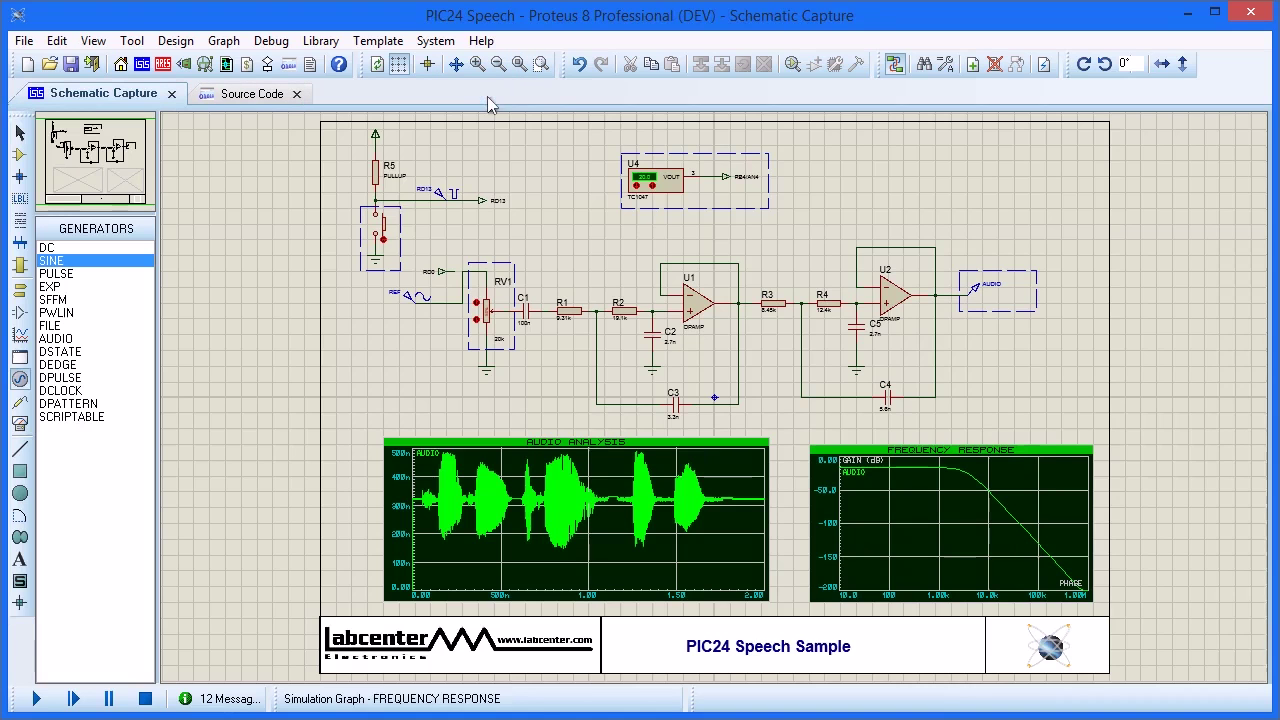
right_click(668, 335)
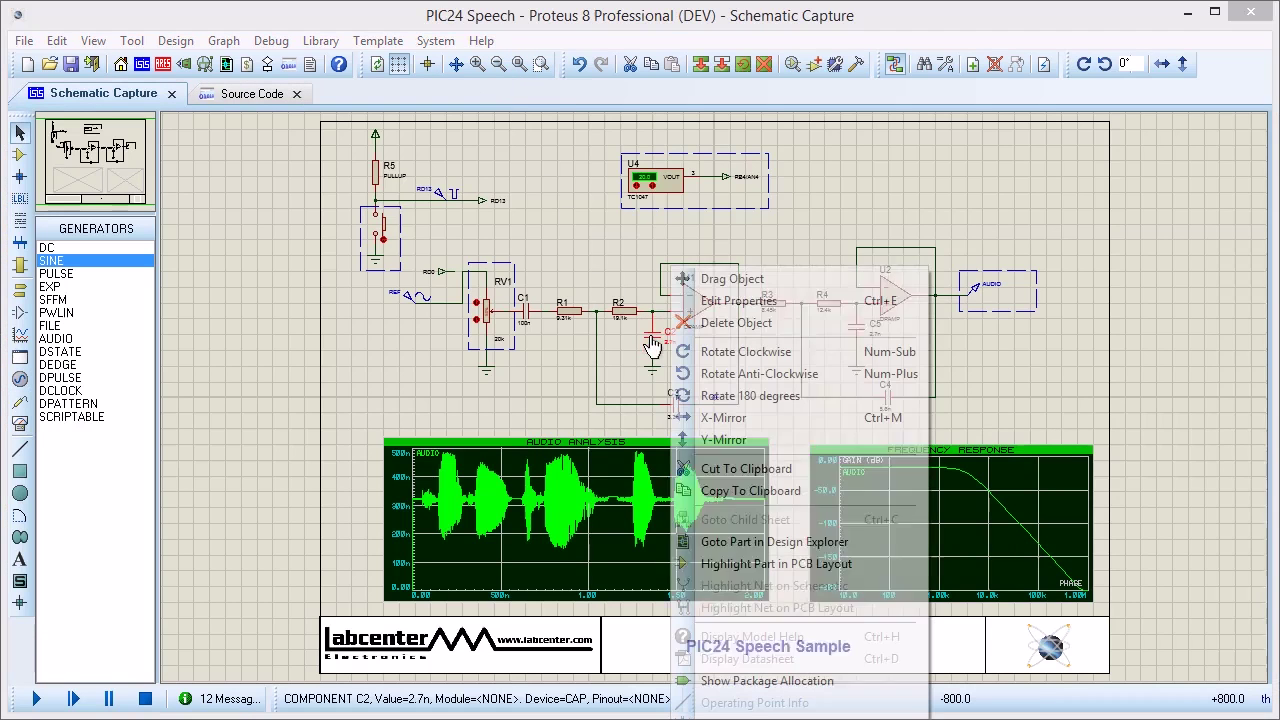
click(745, 301)
click(538, 243)
click(811, 228)
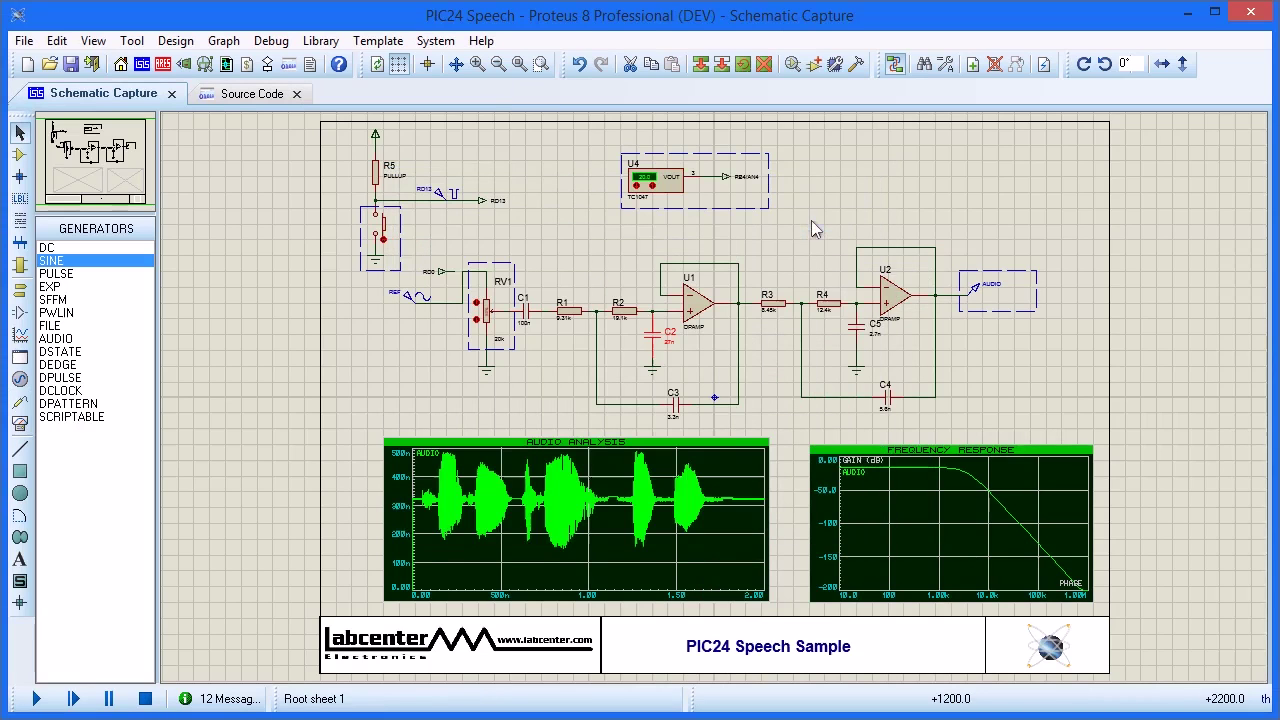
right_click(848, 334)
click(922, 300)
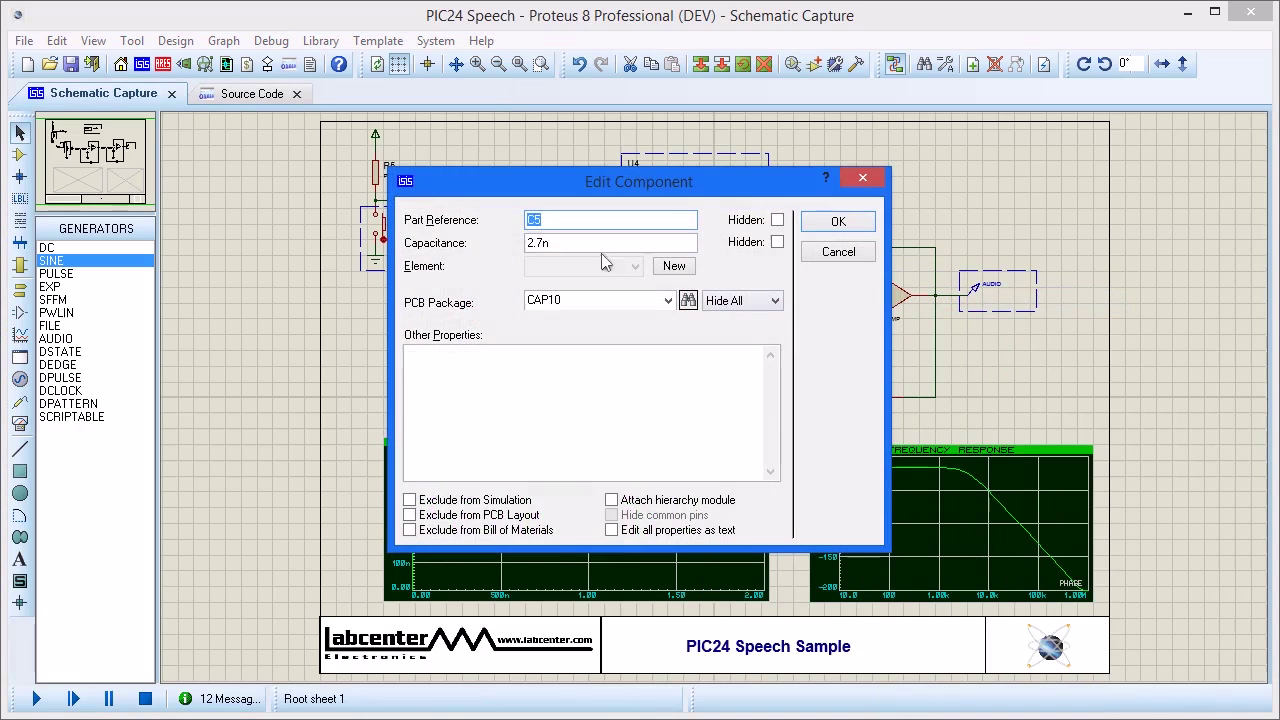
click(537, 243)
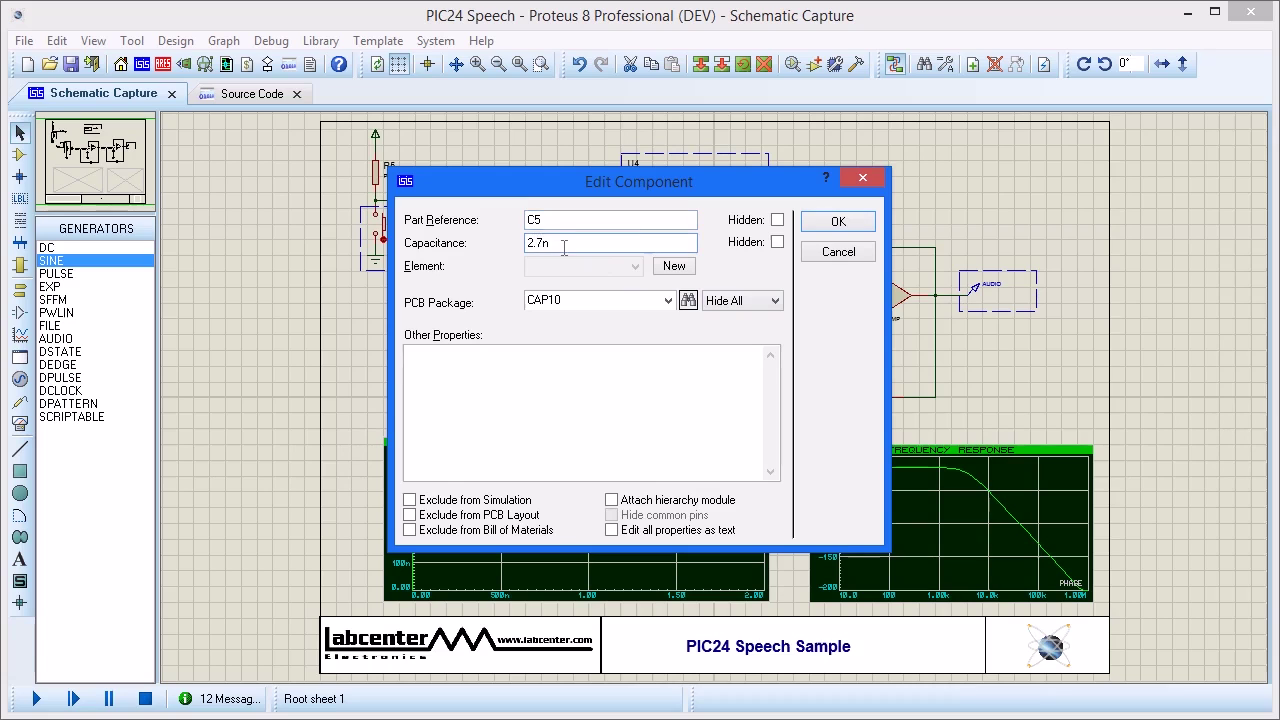
click(836, 224)
Re-simulate the frequency response graph and view it full-size with a cursor on the new curve.
click(965, 455)
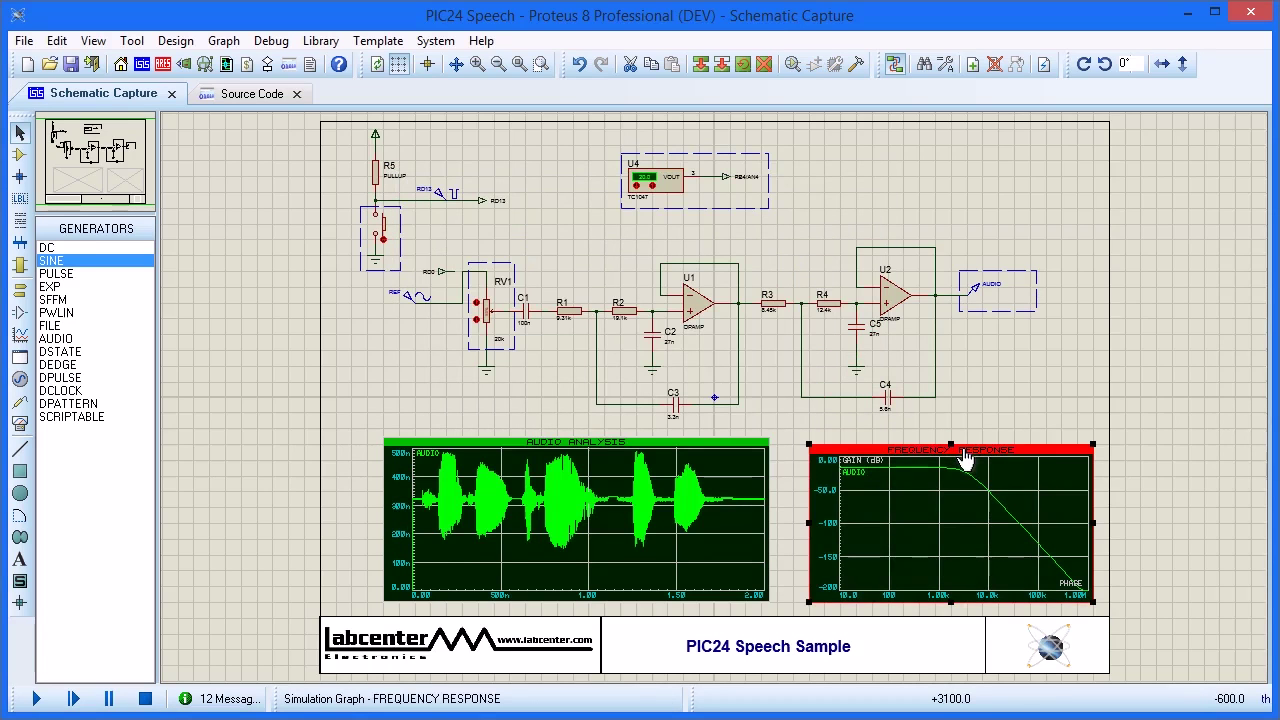
key(space)
click(965, 452)
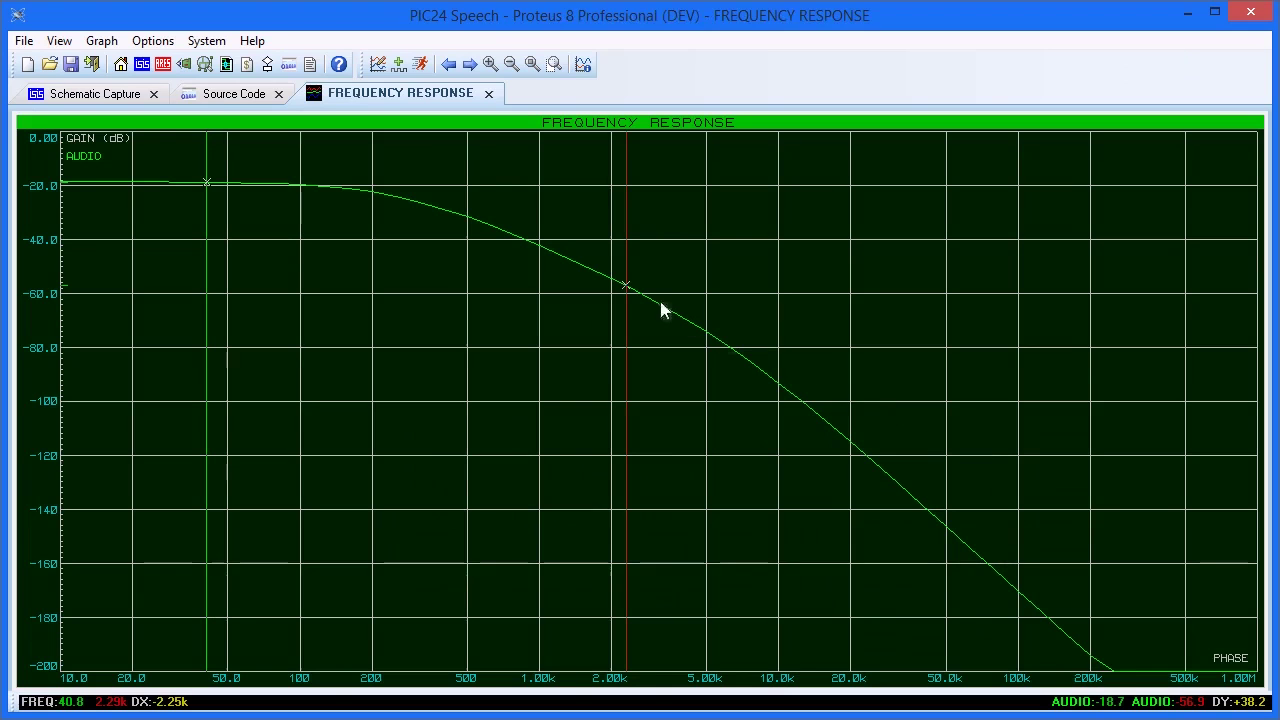
ctrl+click(439, 260)
Move and refine the cursor to mark the new -3 dB point at about 179 Hz.
drag(441, 260, 363, 246)
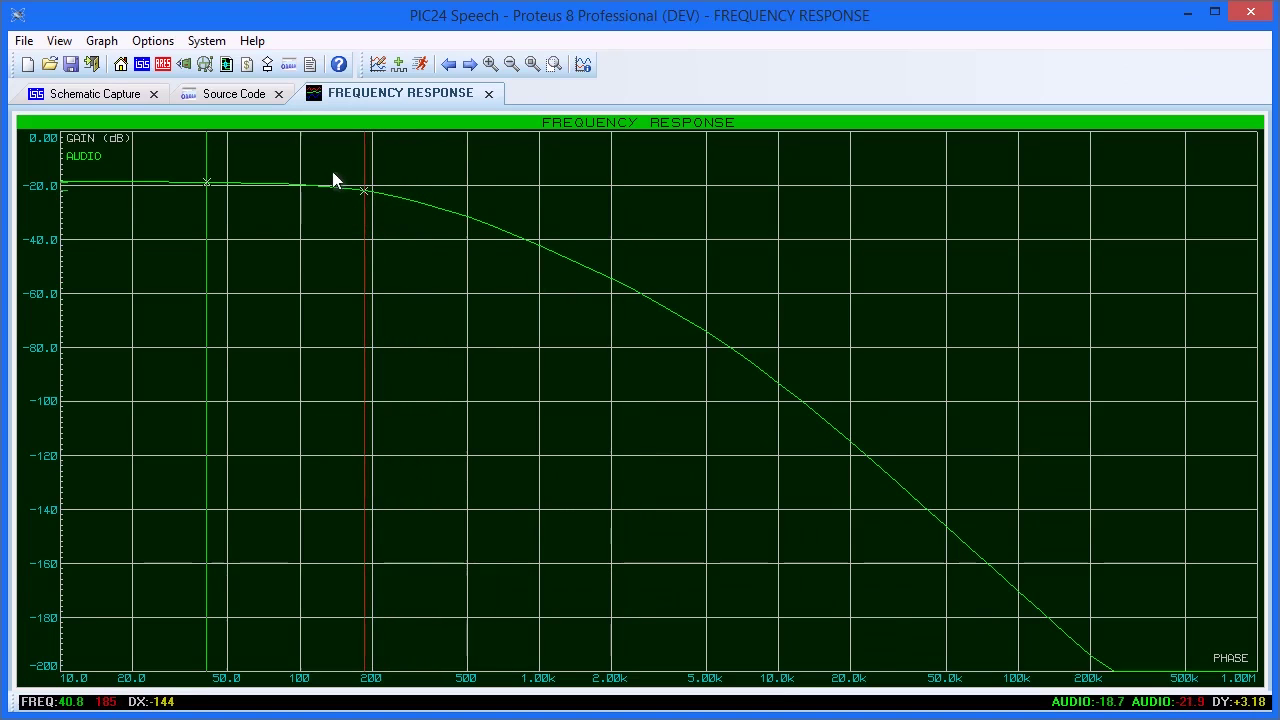
drag(334, 177, 399, 218)
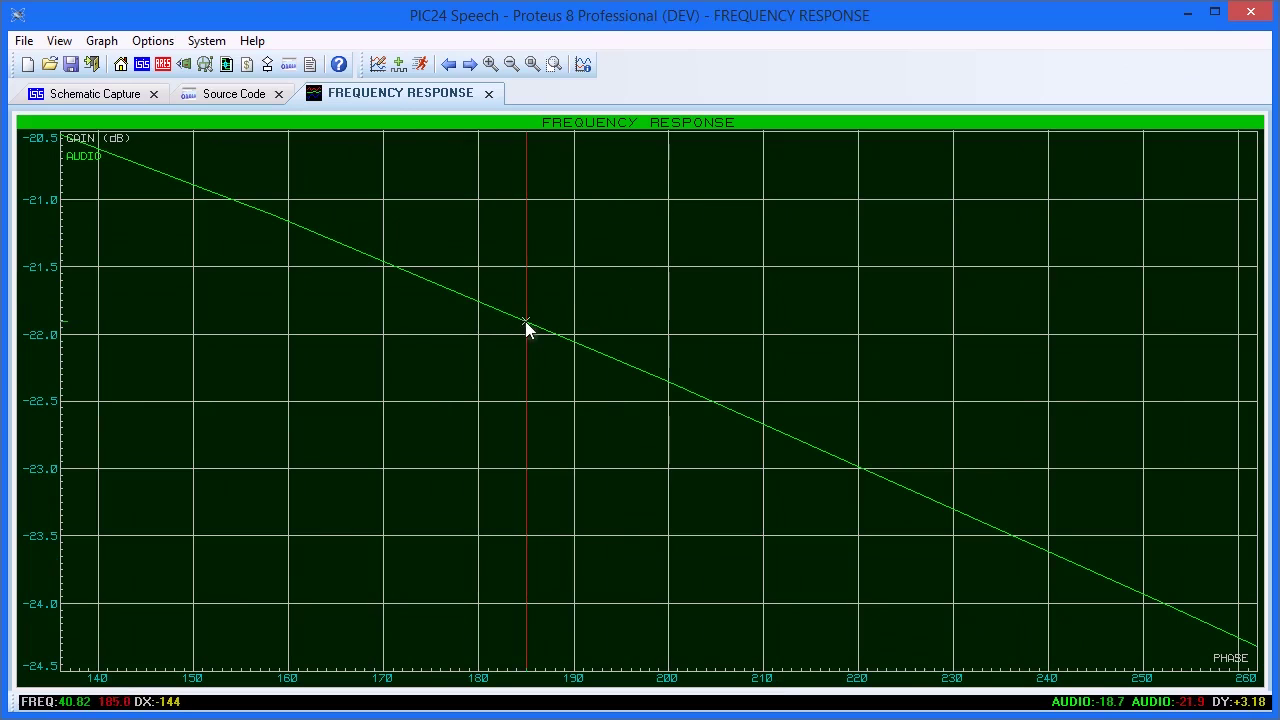
drag(524, 330, 469, 295)
click(511, 64)
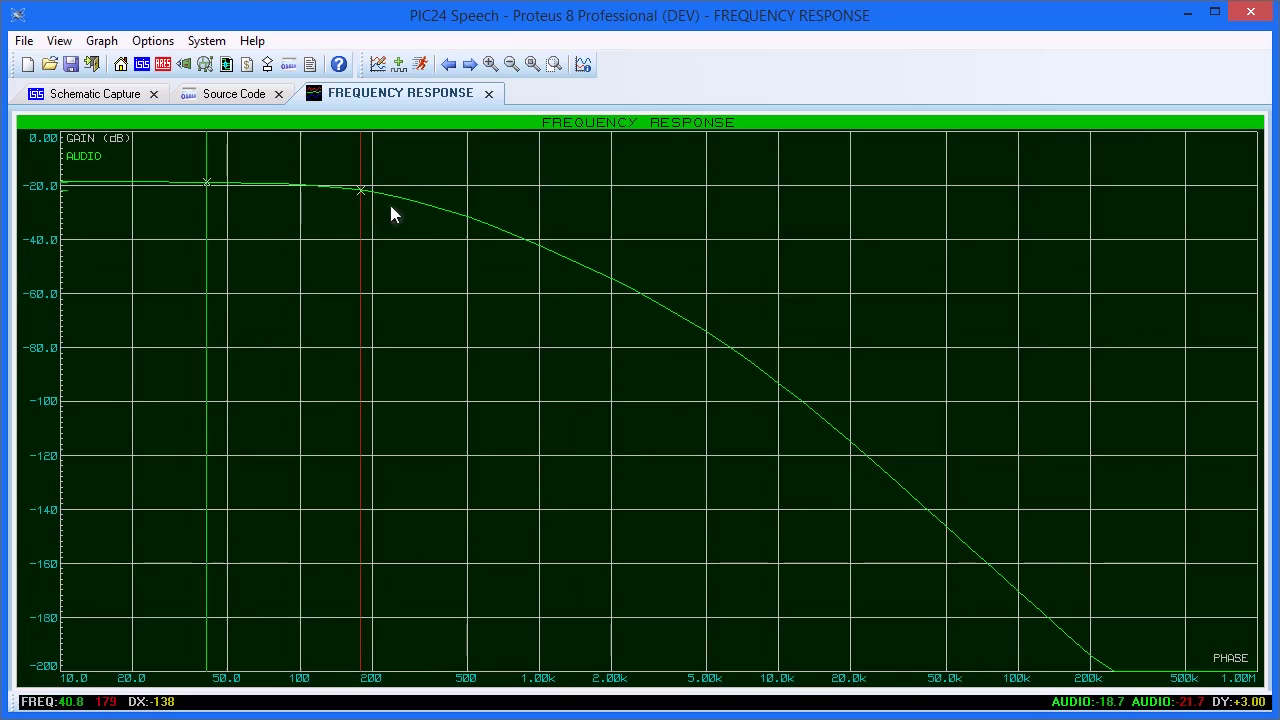
Wire RV1's top pin to the RD0 terminal.
click(489, 94)
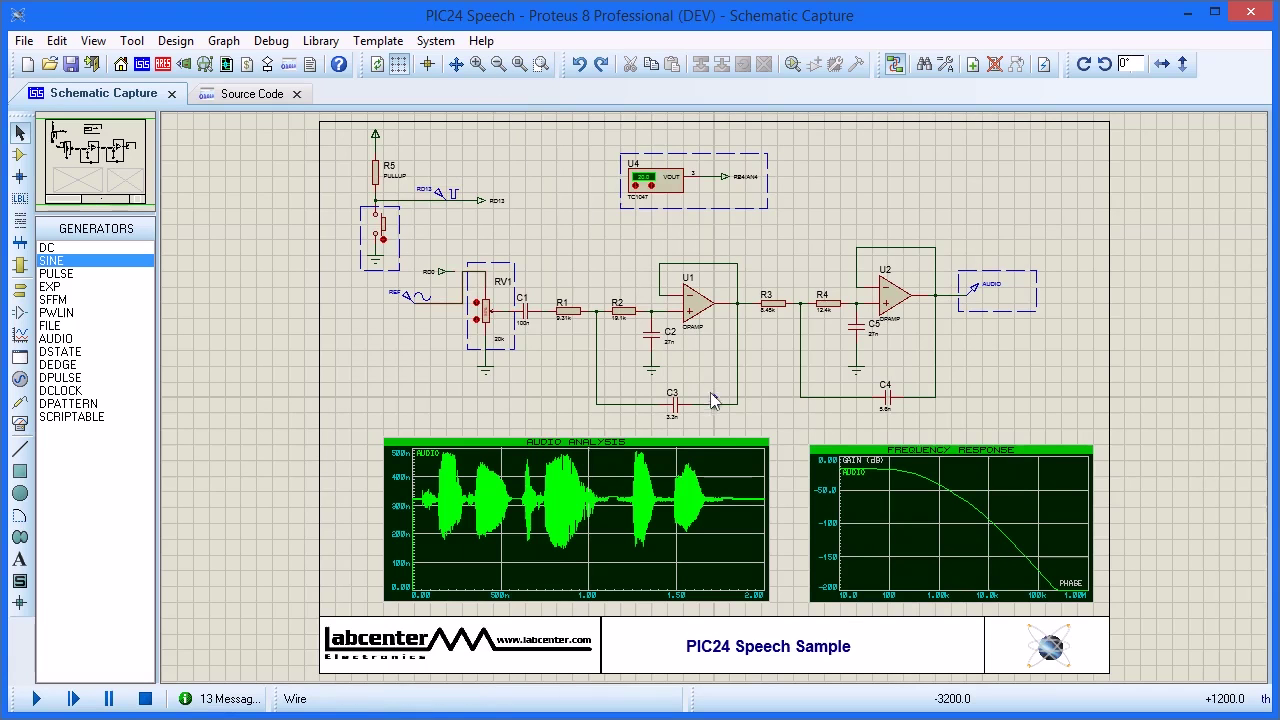
scroll(713, 401, up, 2)
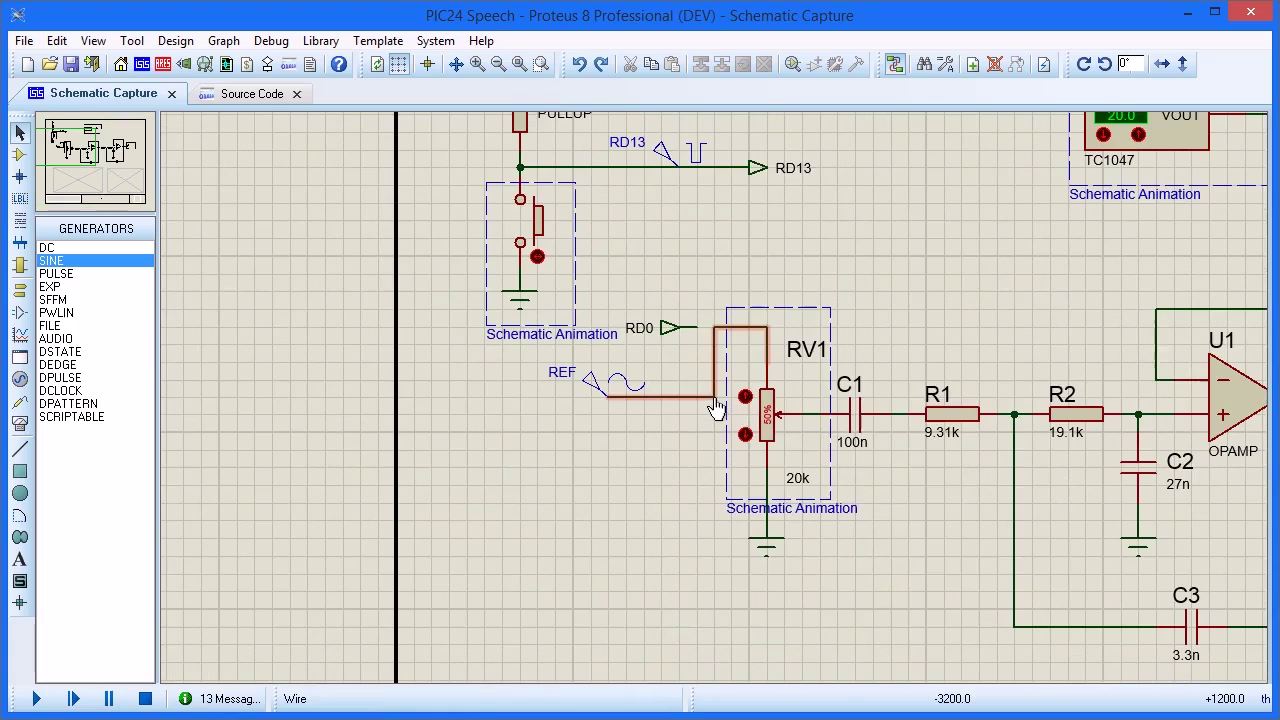
click(767, 363)
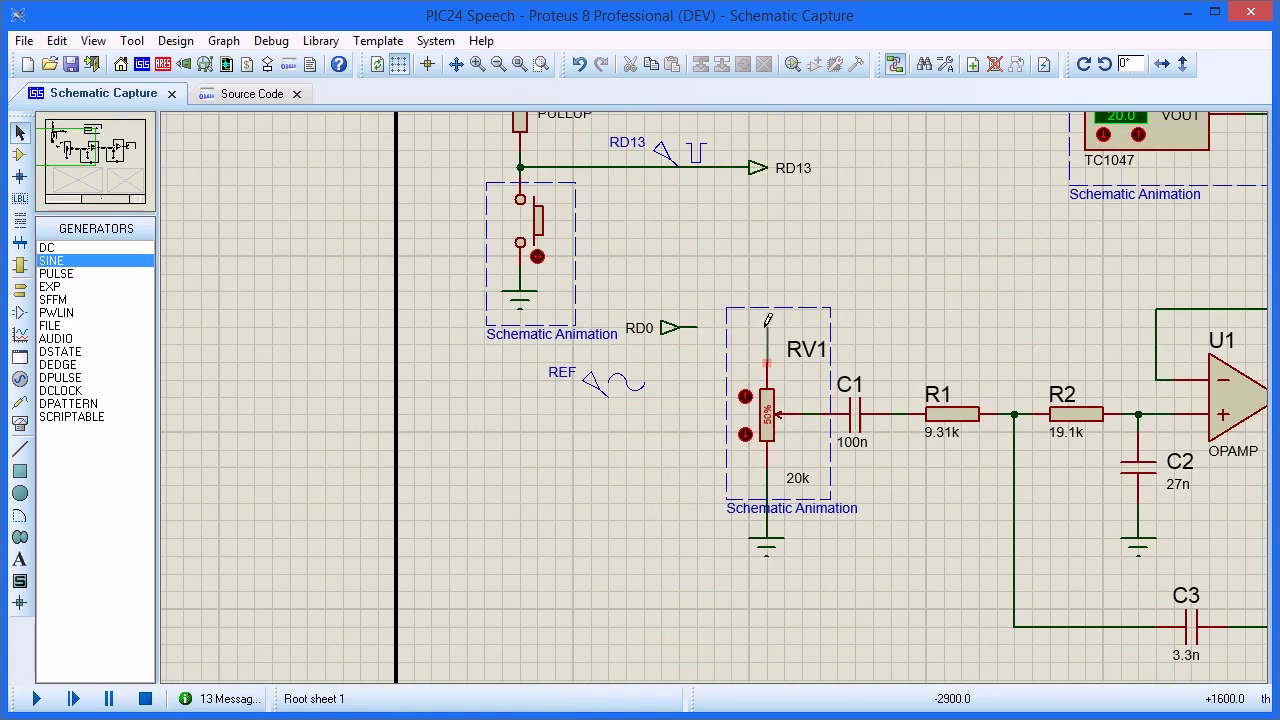
click(698, 321)
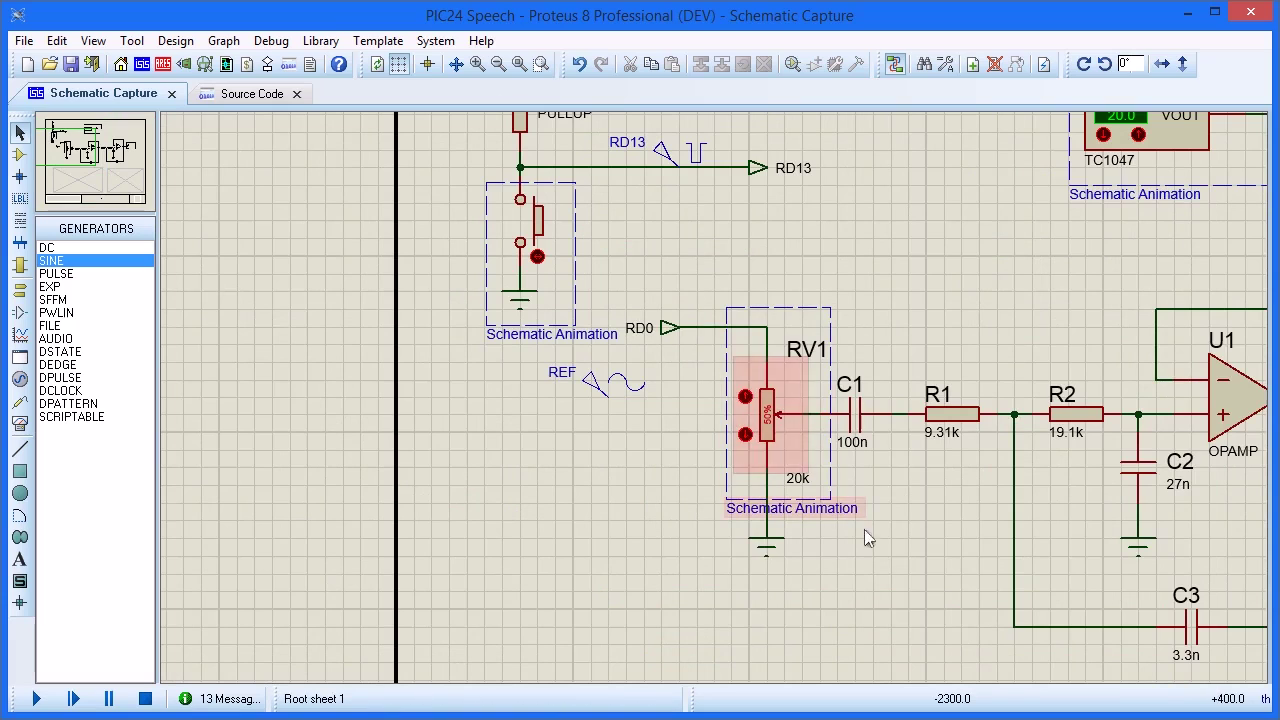
Re-simulate the Audio Analysis graph to play back the filtered speech.
drag(889, 581, 563, 126)
click(630, 263)
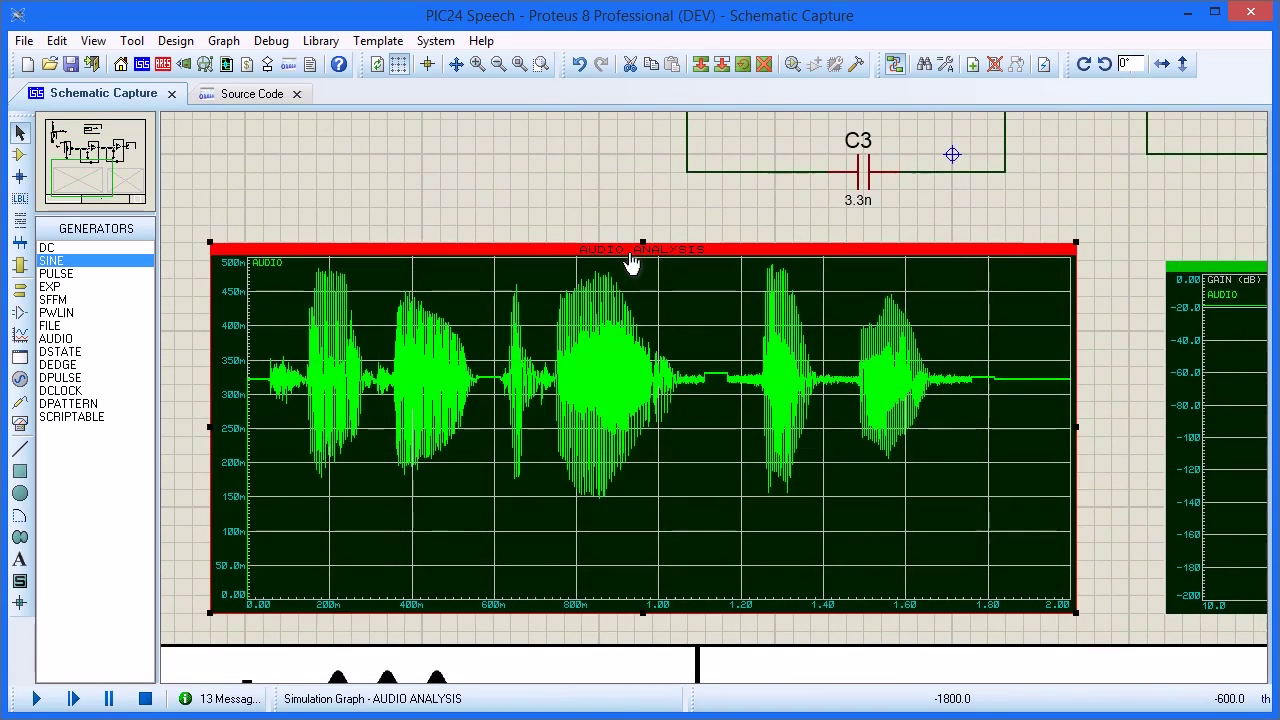
key(space)
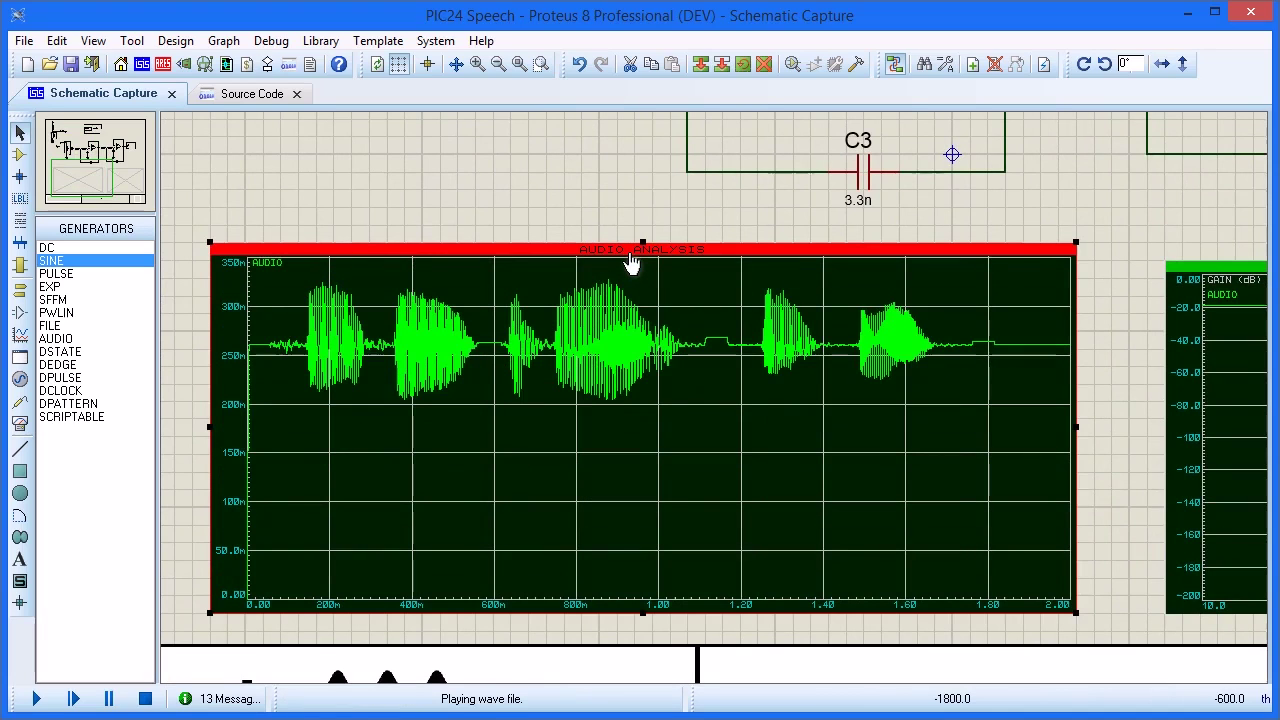
key(F8)
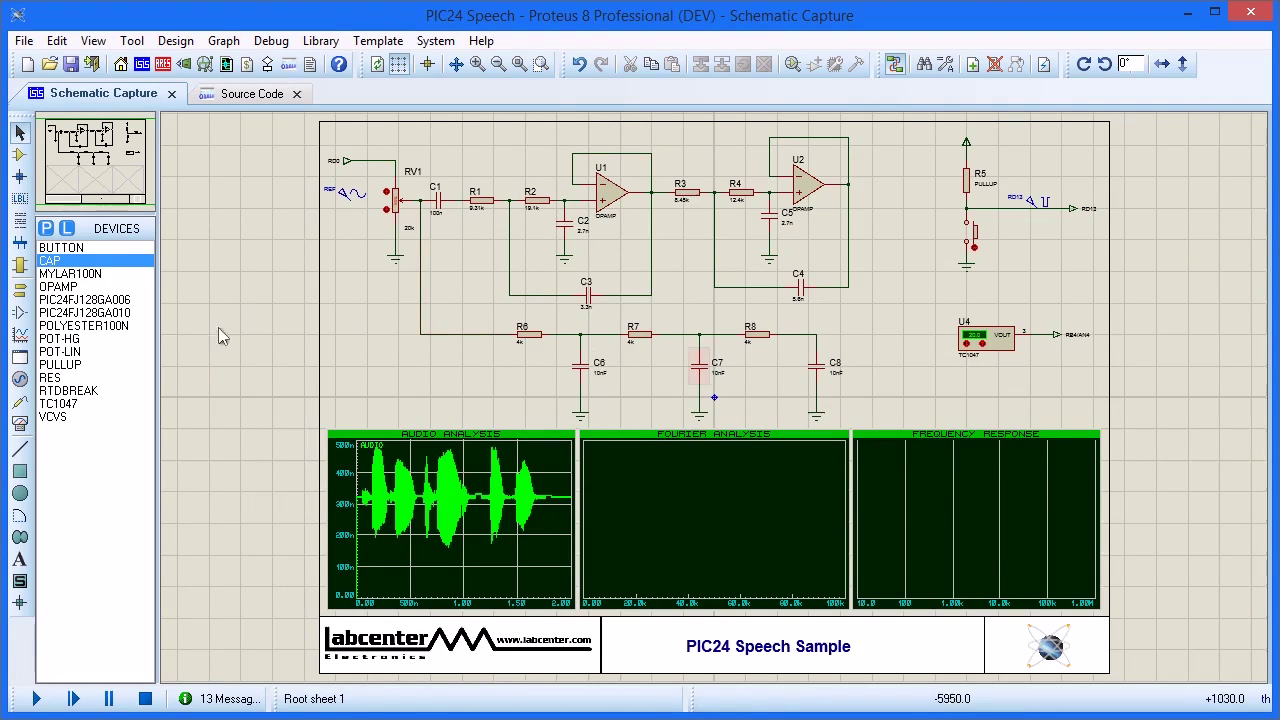
Place voltage probes Audio R1, Audio R2 and Audio R3 on the R6–C6, R7–C7 and R8–C8 wires.
click(21, 401)
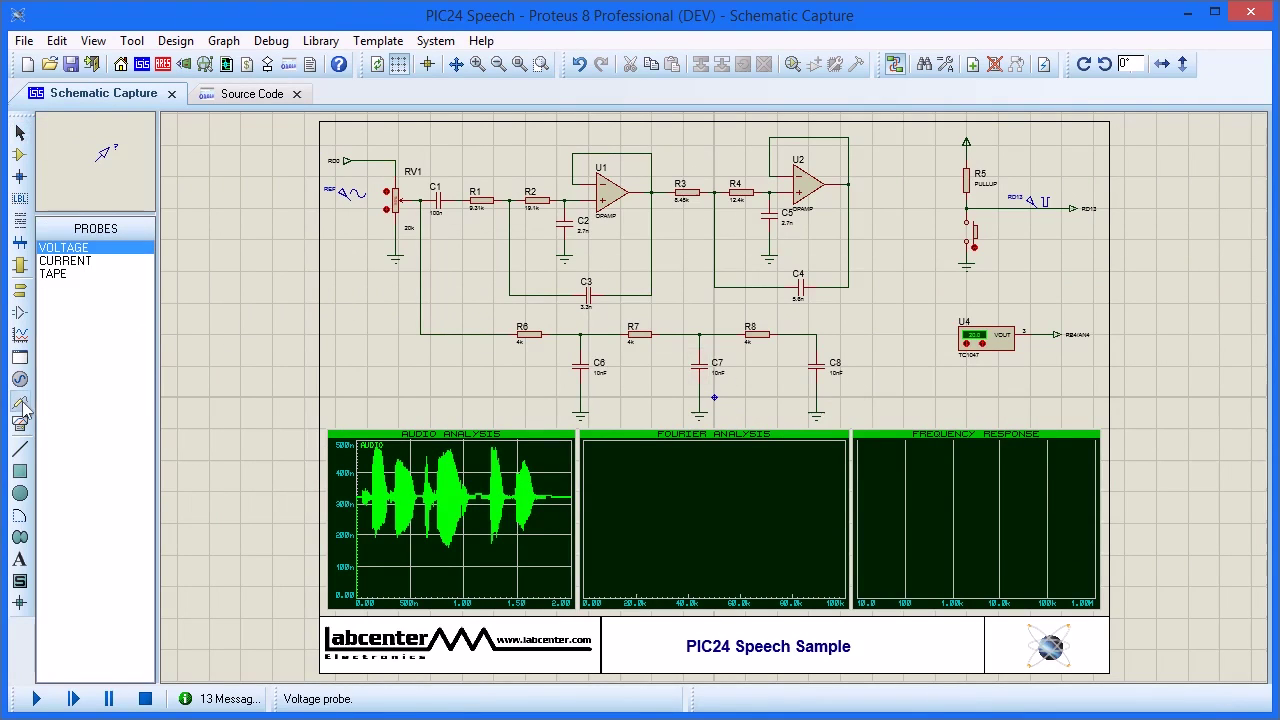
scroll(565, 334, up, 2)
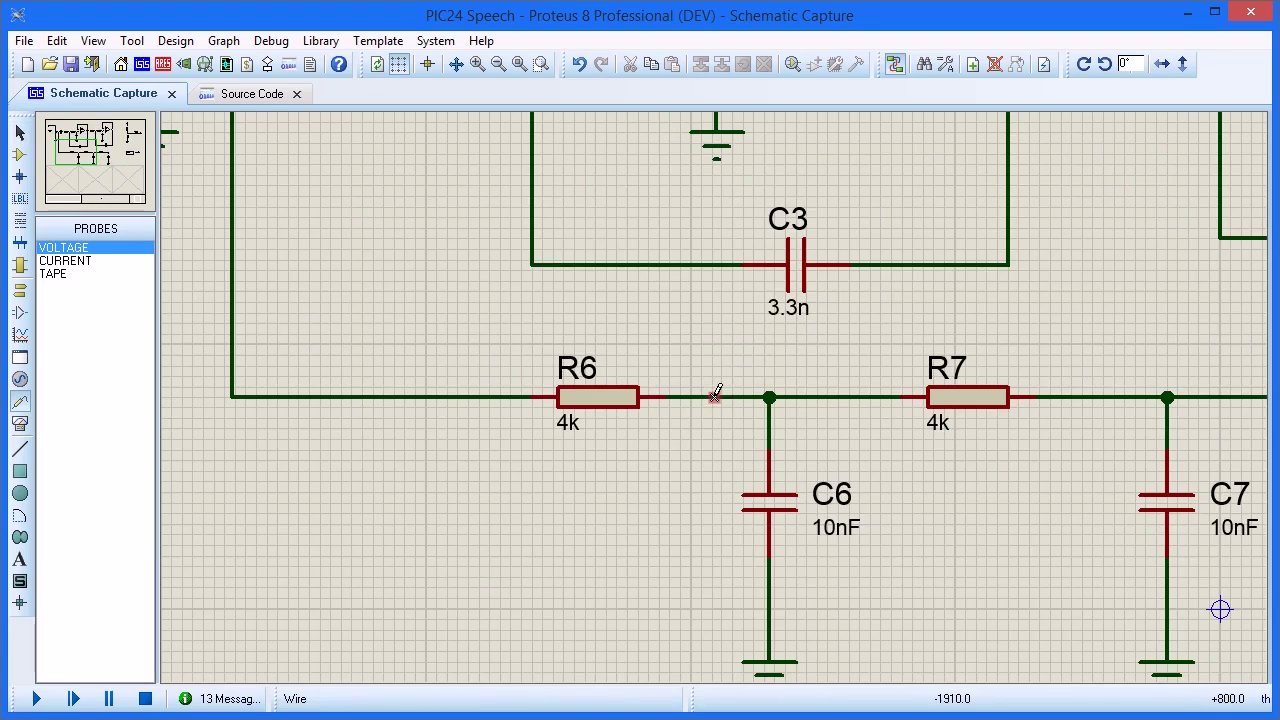
click(708, 392)
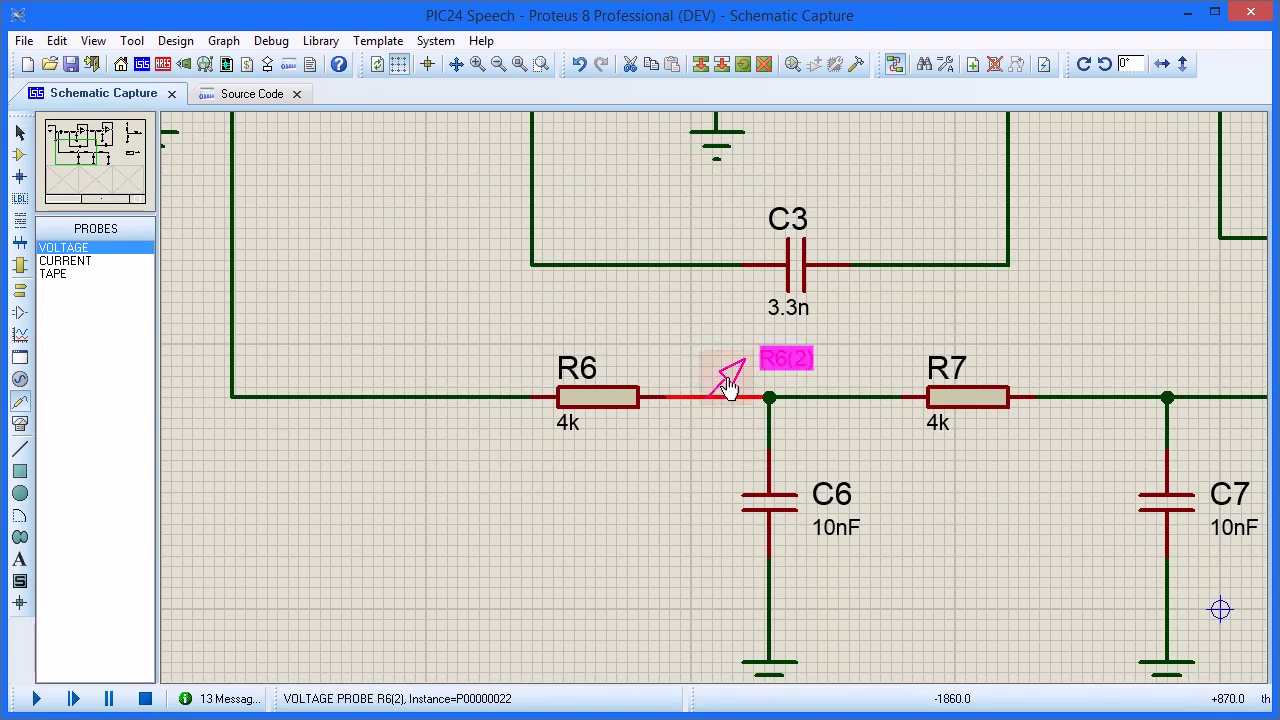
double_click(731, 391)
text(Audio R1)
key(Return)
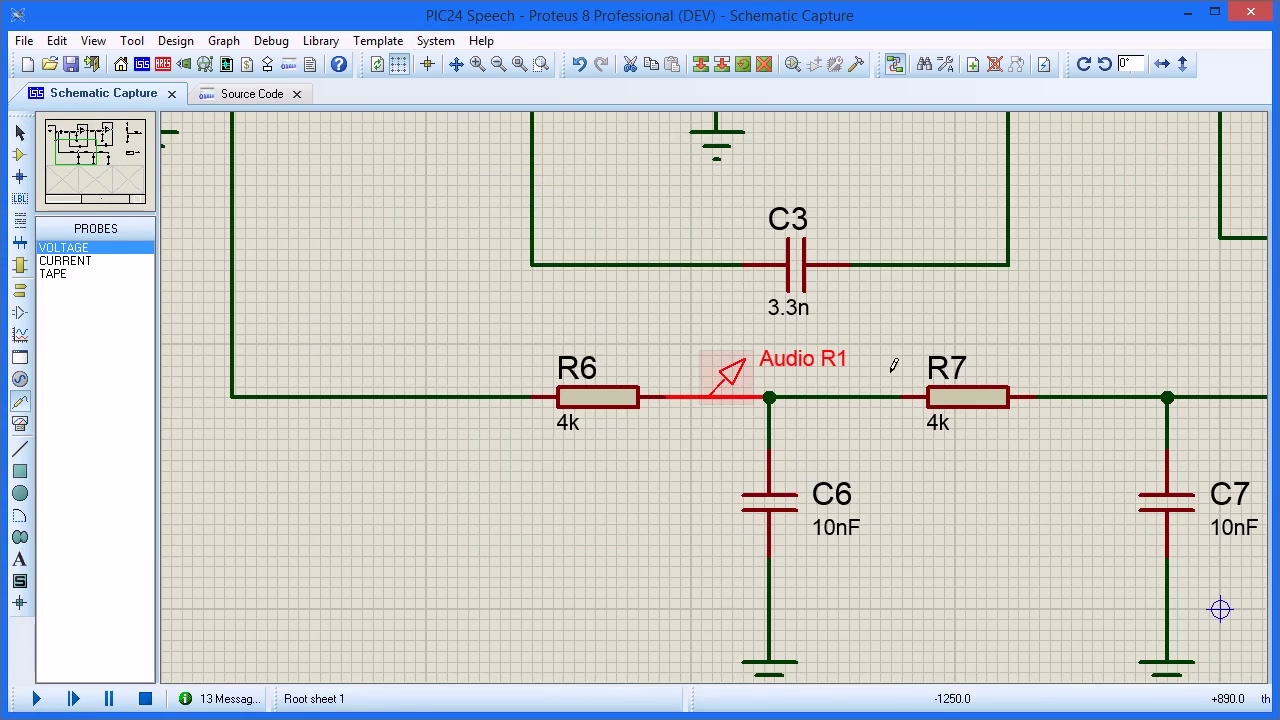
click(1125, 395)
double_click(1140, 388)
text(Audio R2)
key(Return)
key(F5)
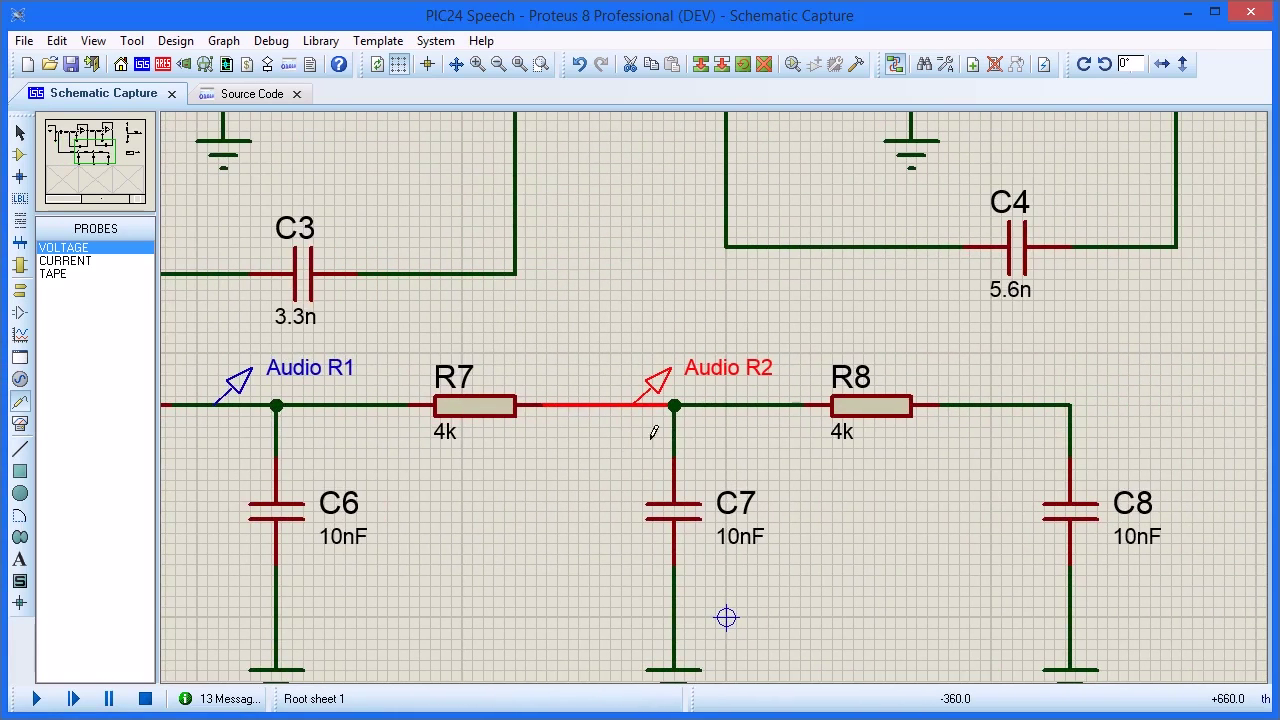
click(1062, 395)
double_click(1075, 393)
text(Audio R3)
key(Return)
Add a voltage probe named Audio A1 left of R3.
drag(557, 271, 743, 622)
click(748, 274)
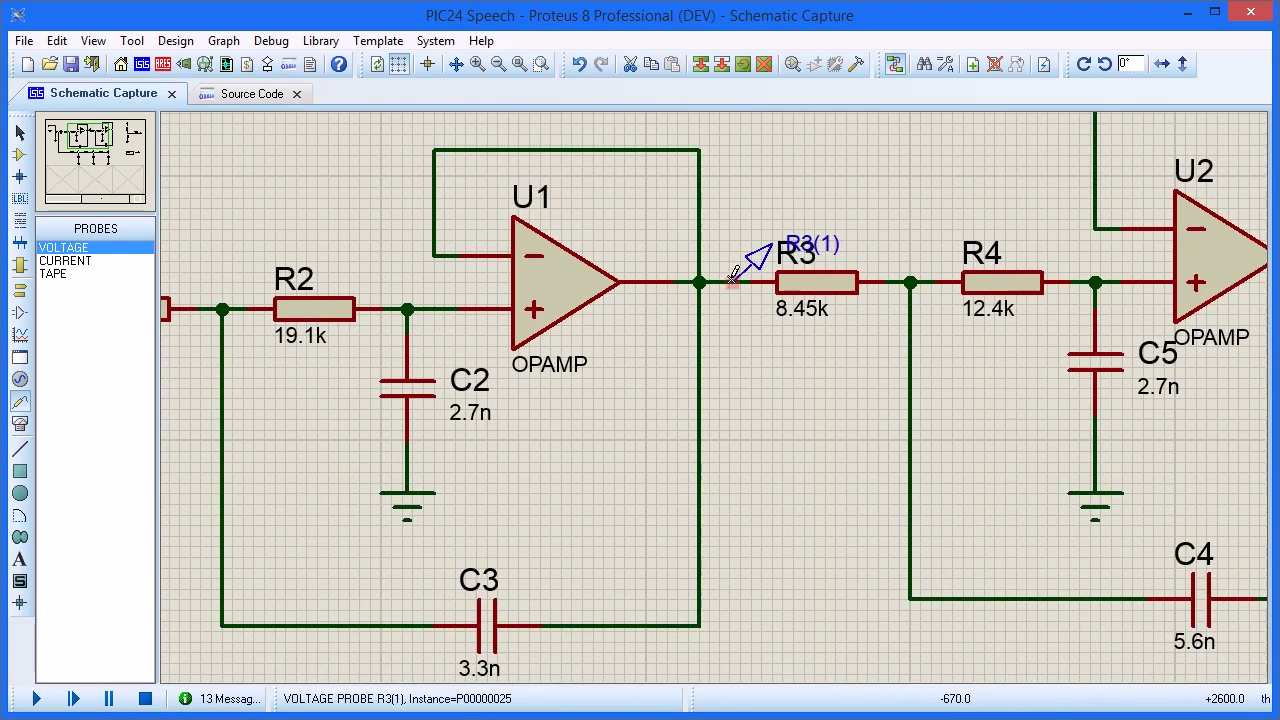
double_click(752, 270)
text(Audio A1)
key(Return)
Add a voltage probe wired to U2's output and name it Audio A2.
drag(1009, 410, 289, 450)
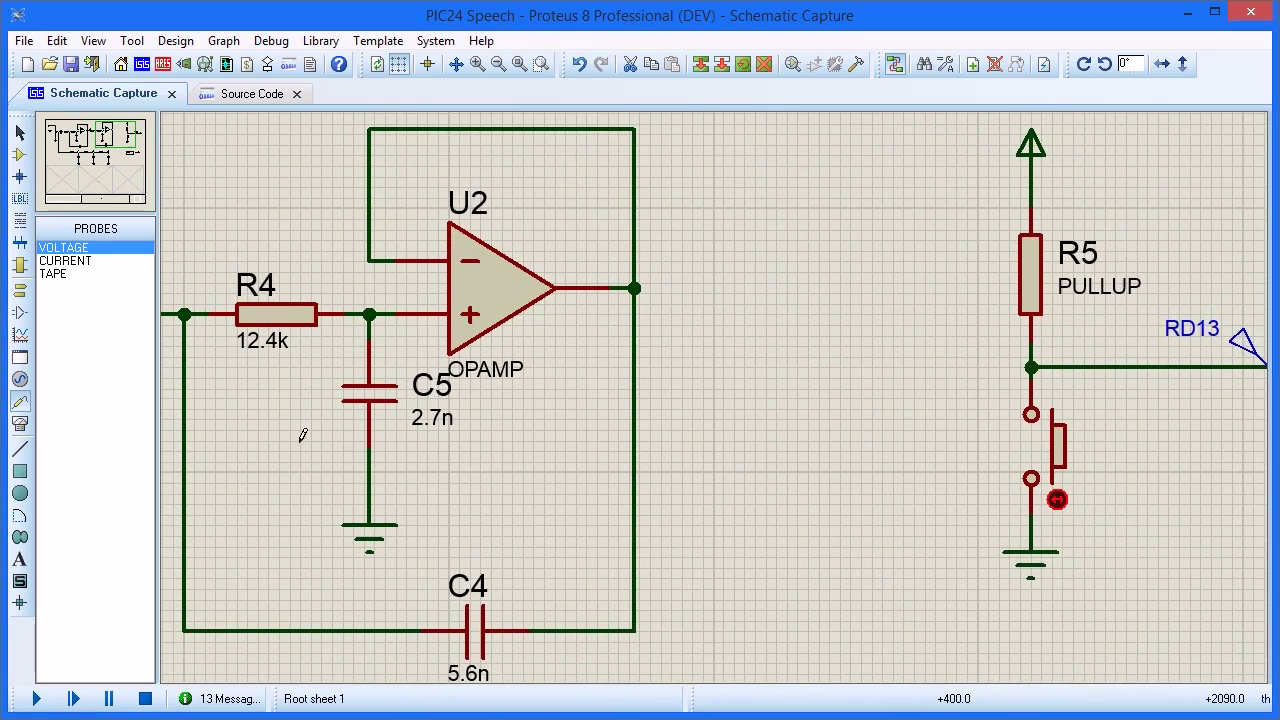
click(721, 286)
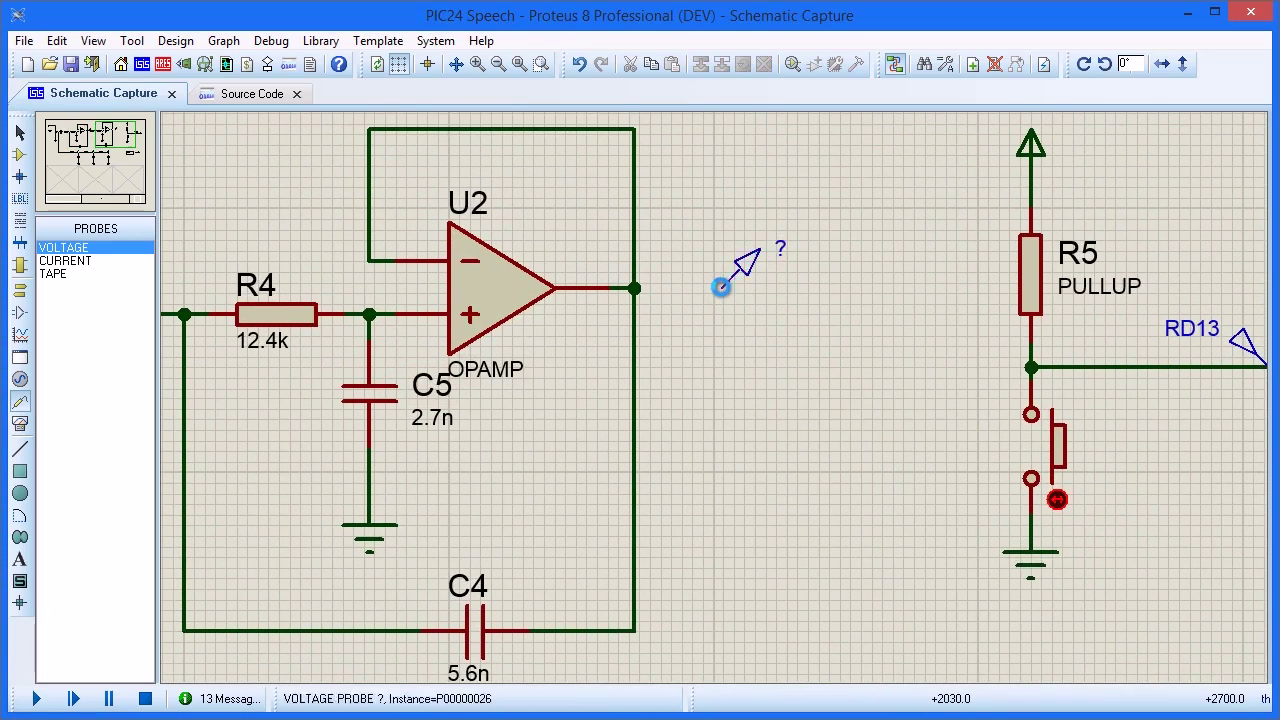
click(722, 286)
click(640, 288)
double_click(745, 270)
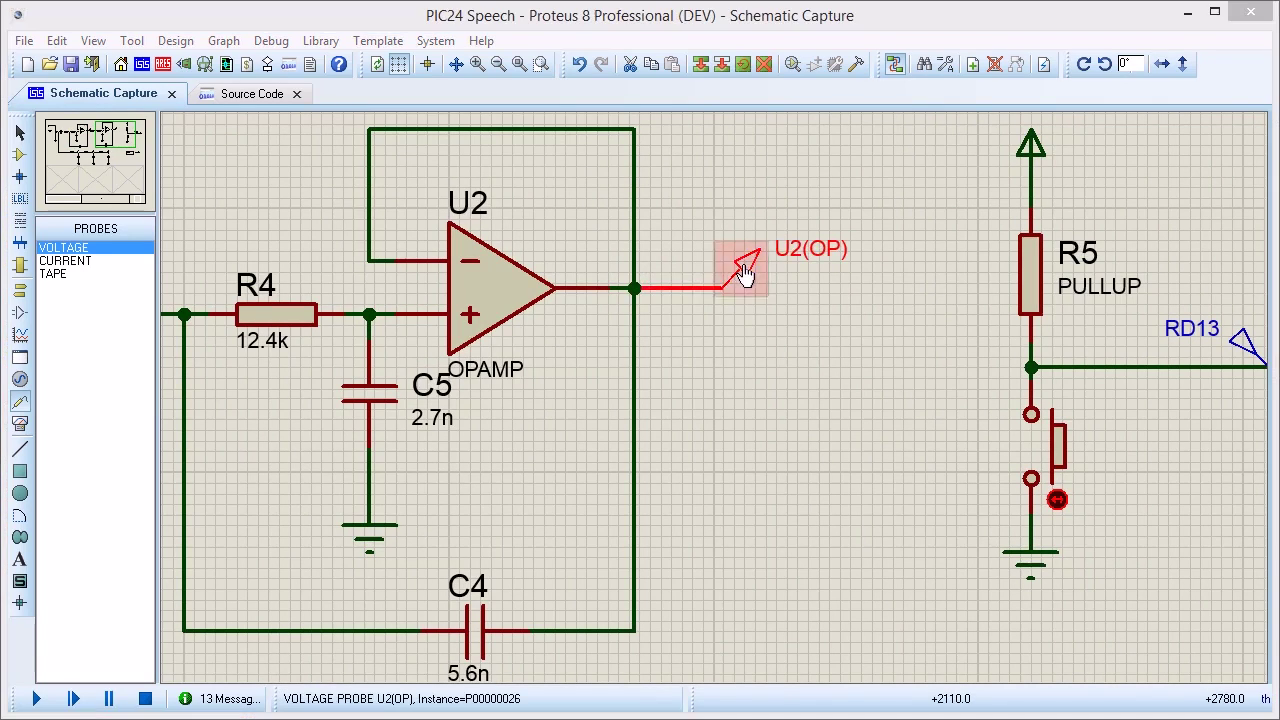
text(Audio A2)
key(Return)
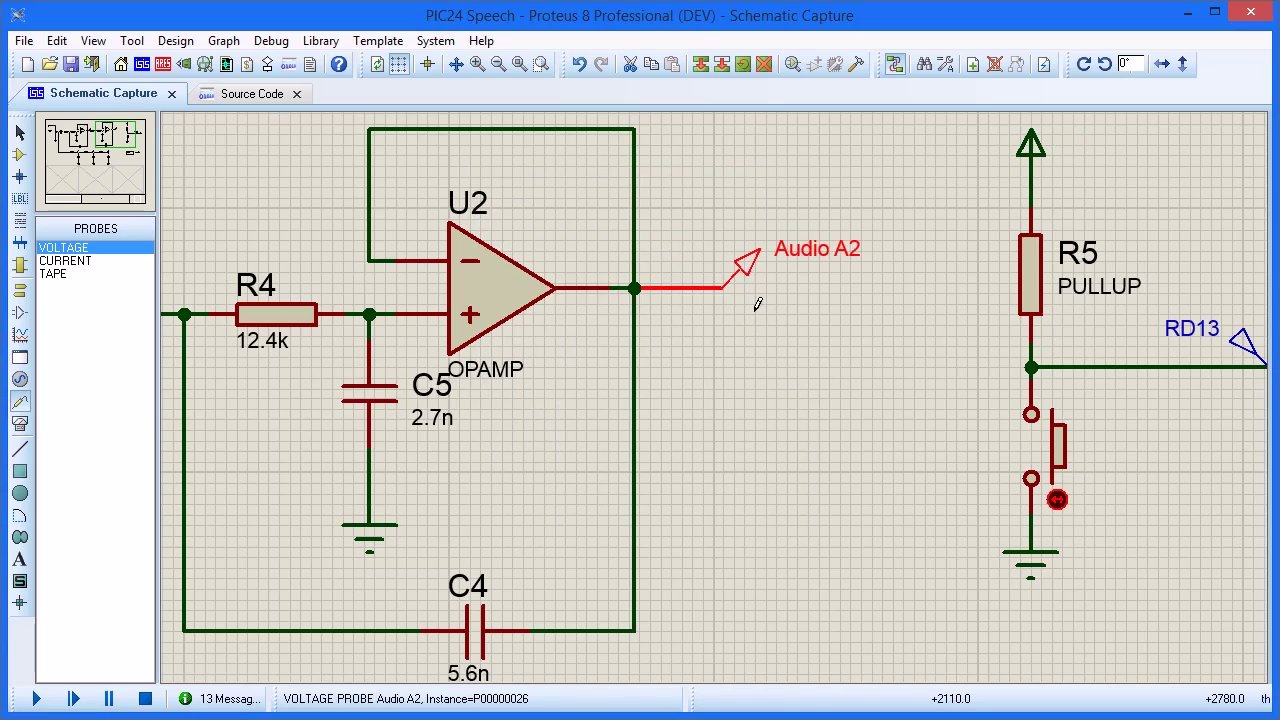
key(F8)
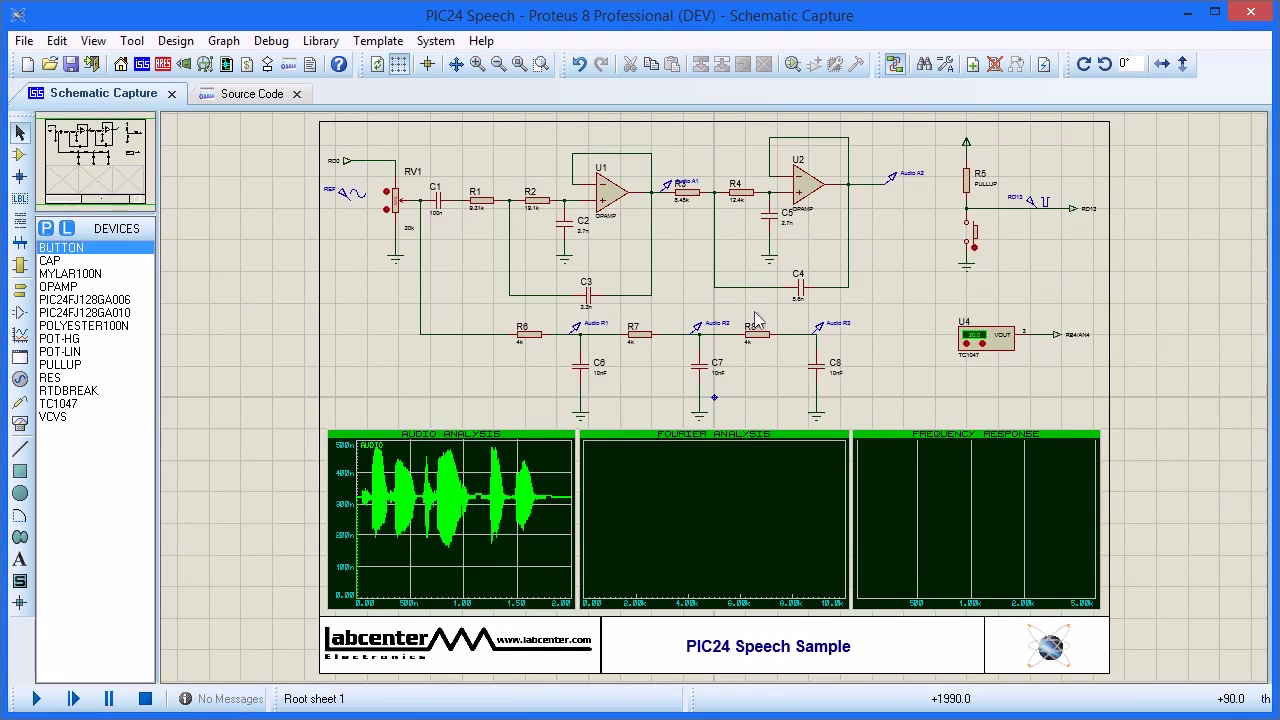
Add Audio R1 and Audio R2 as traces on the Fourier Analysis graph.
click(668, 516)
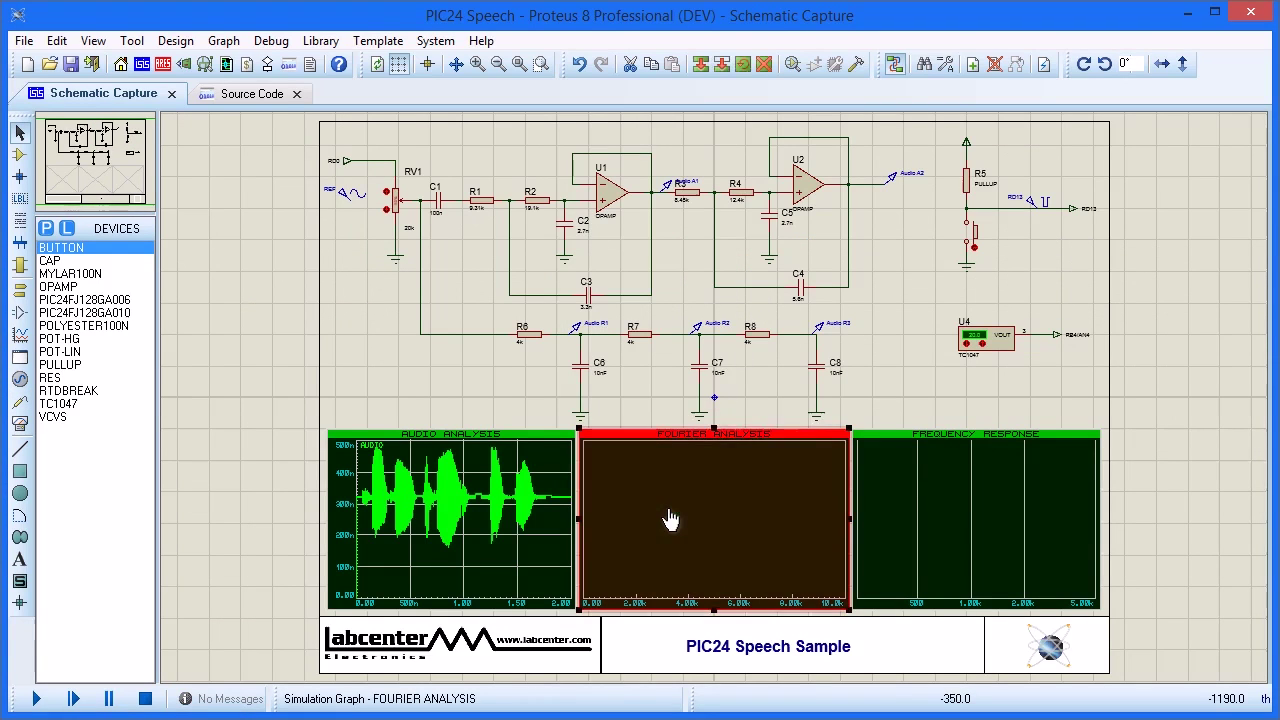
right_click(700, 515)
click(786, 308)
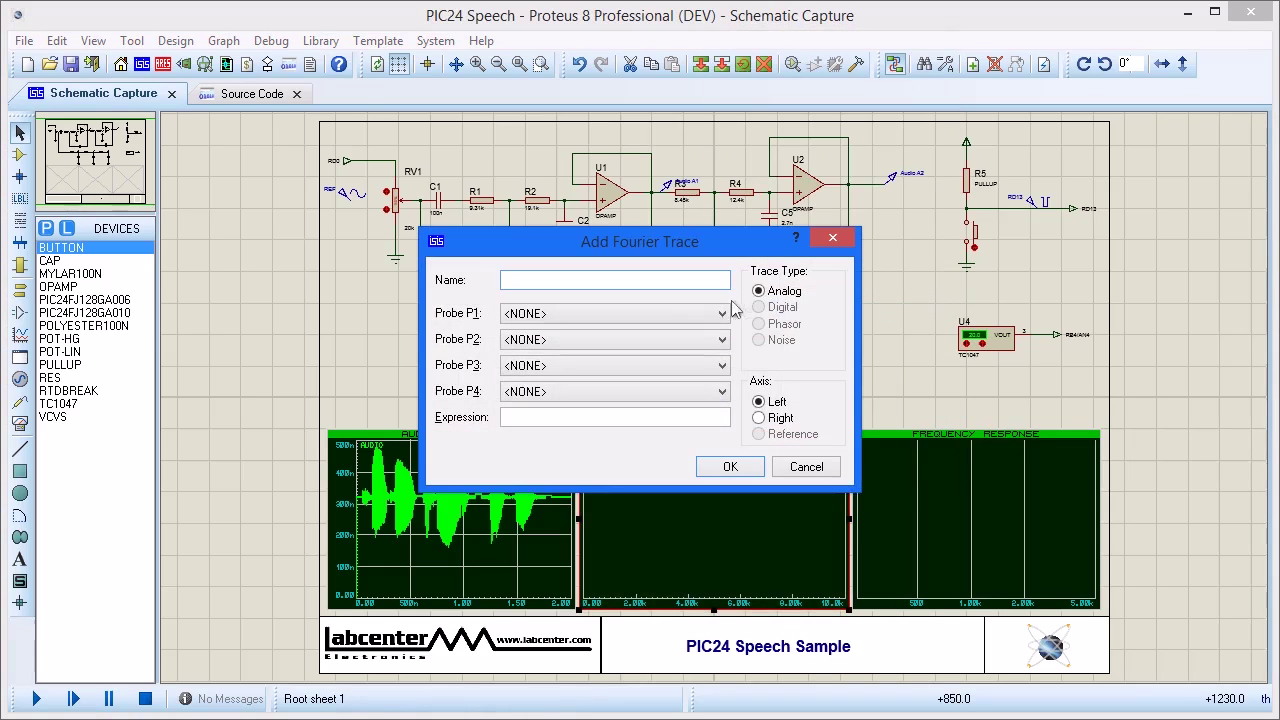
click(695, 316)
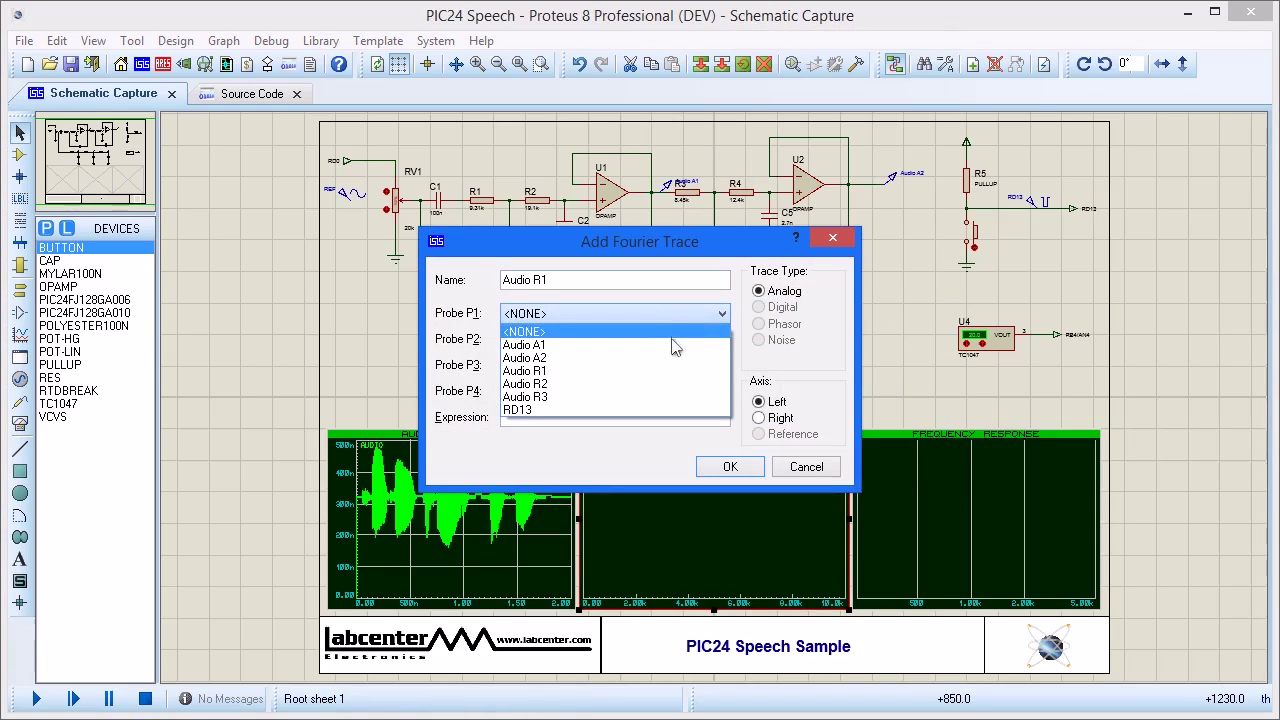
click(656, 376)
click(729, 466)
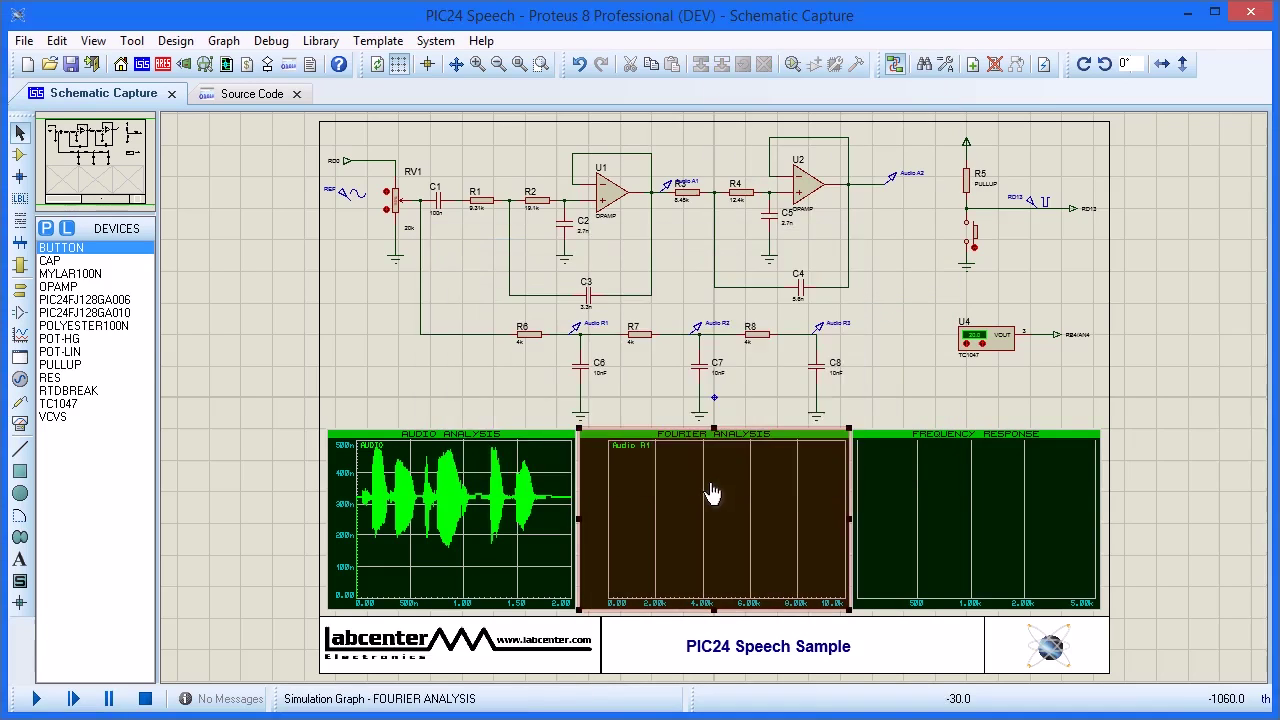
right_click(710, 496)
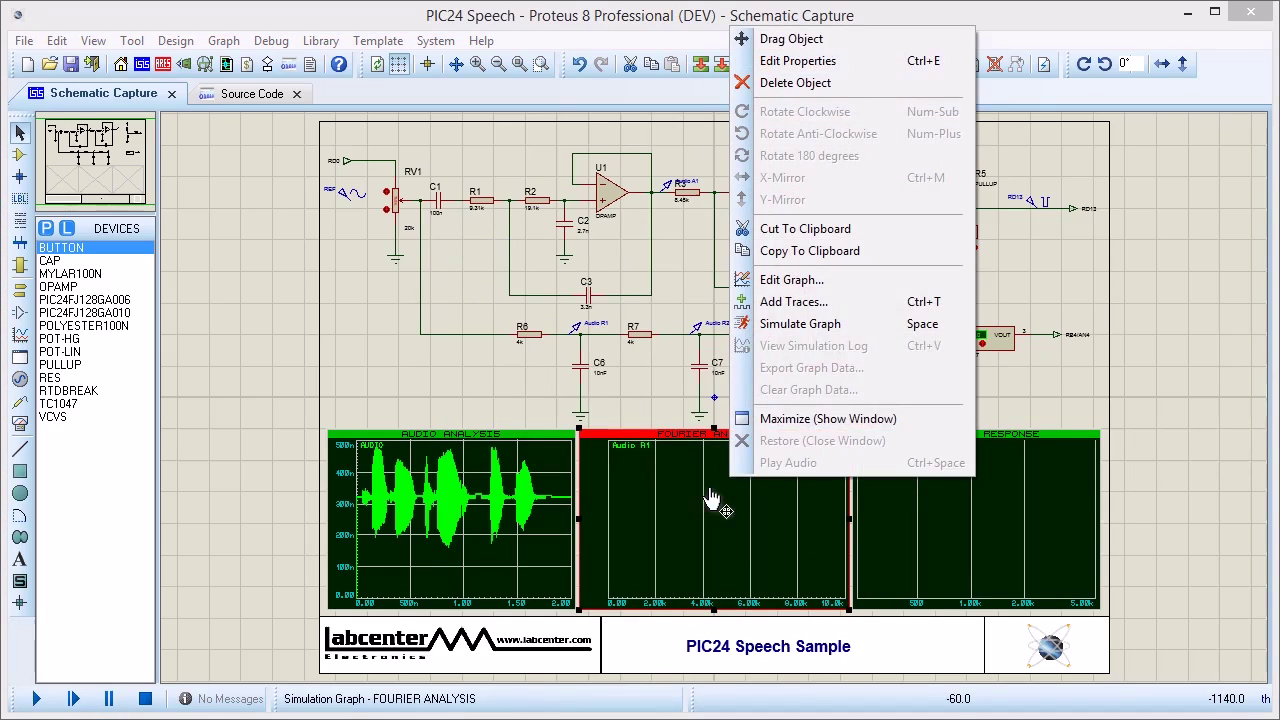
click(786, 302)
click(705, 314)
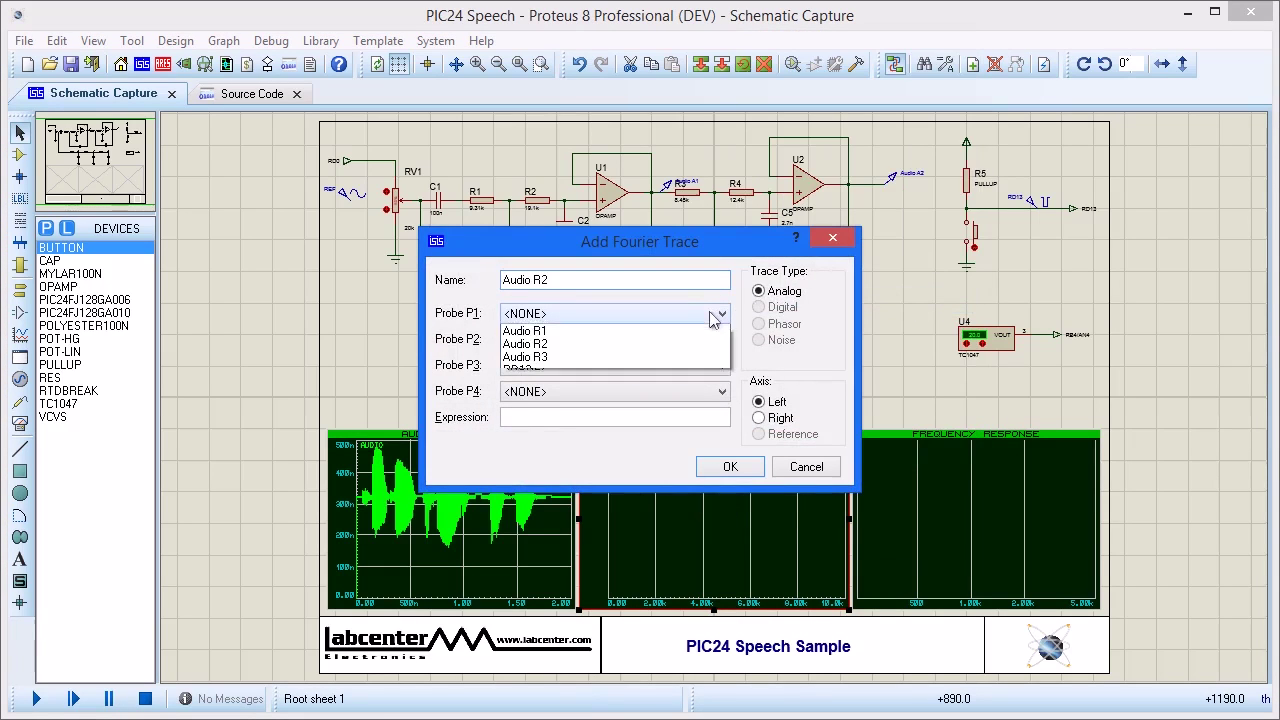
click(683, 391)
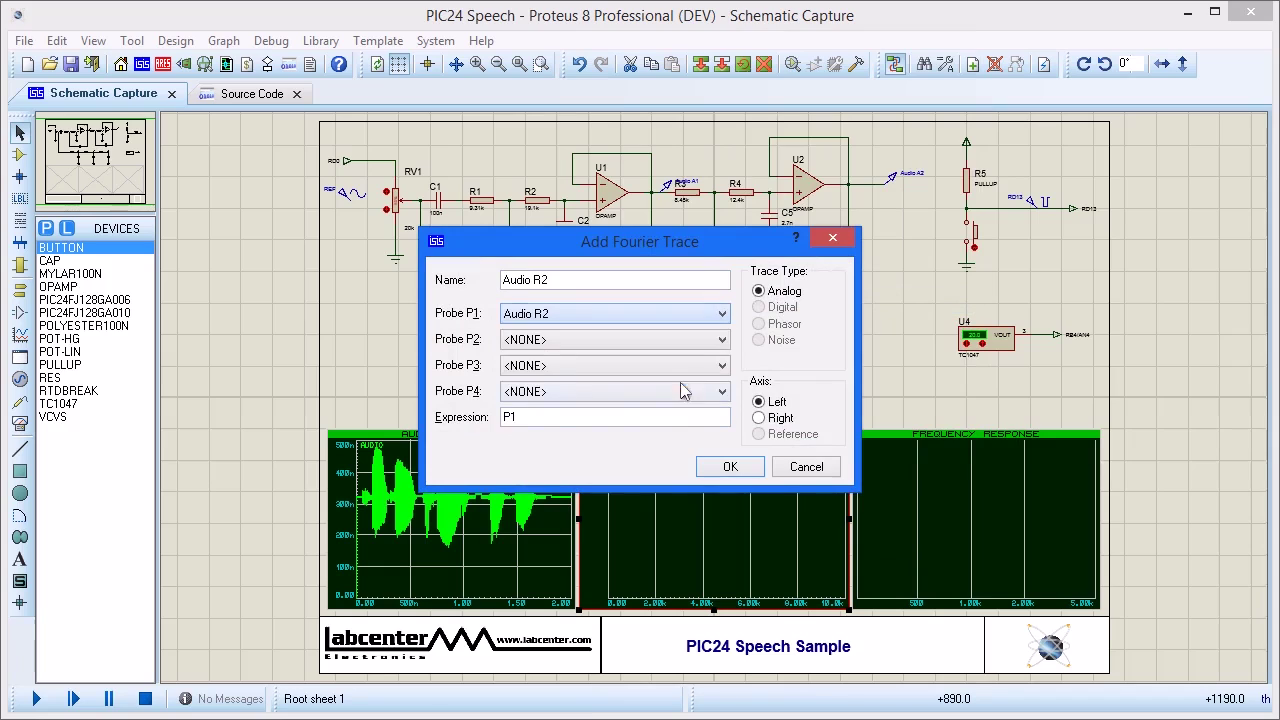
click(730, 466)
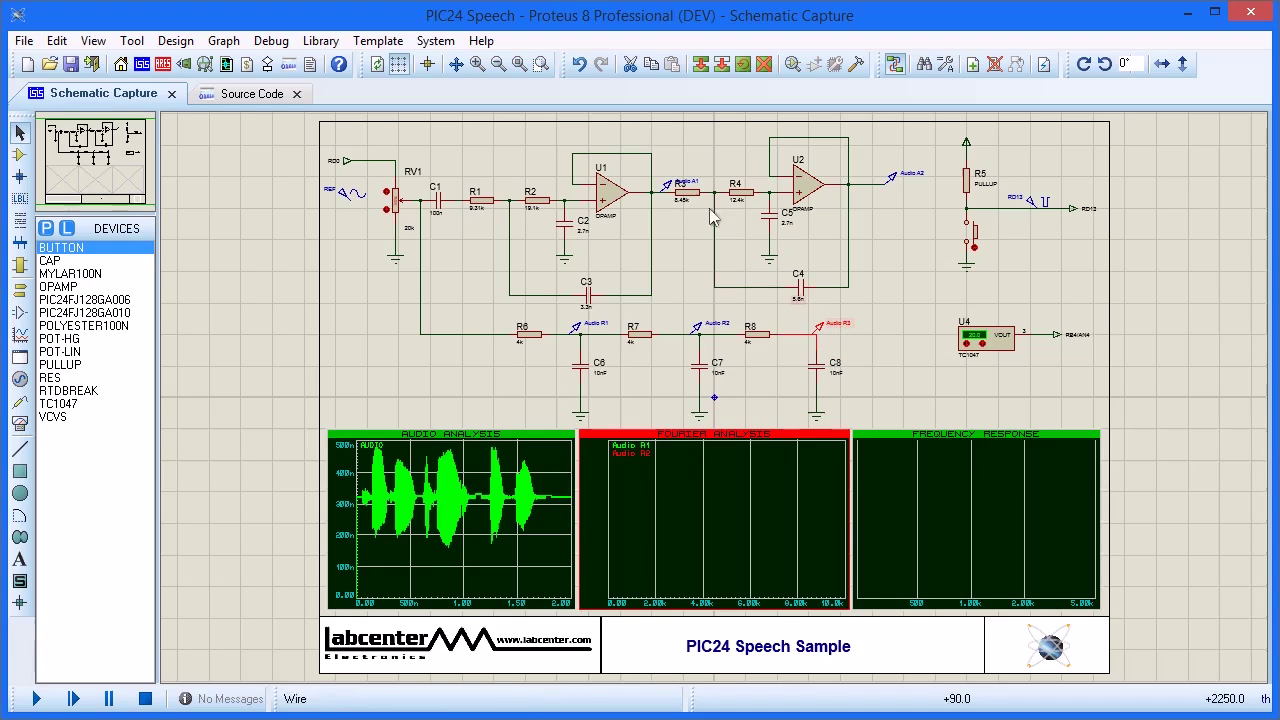
Quick-add the tagged Audio A1 and Audio A2 probes as graph traces.
click(683, 192)
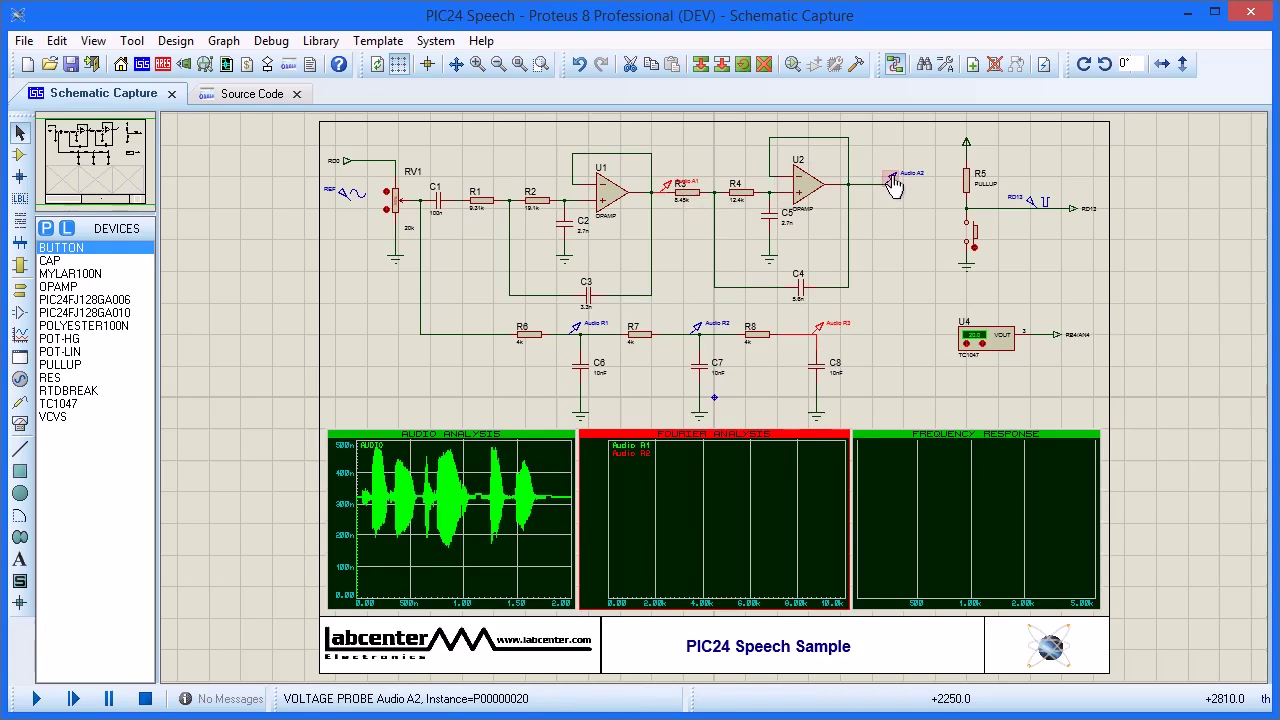
click(224, 41)
click(252, 86)
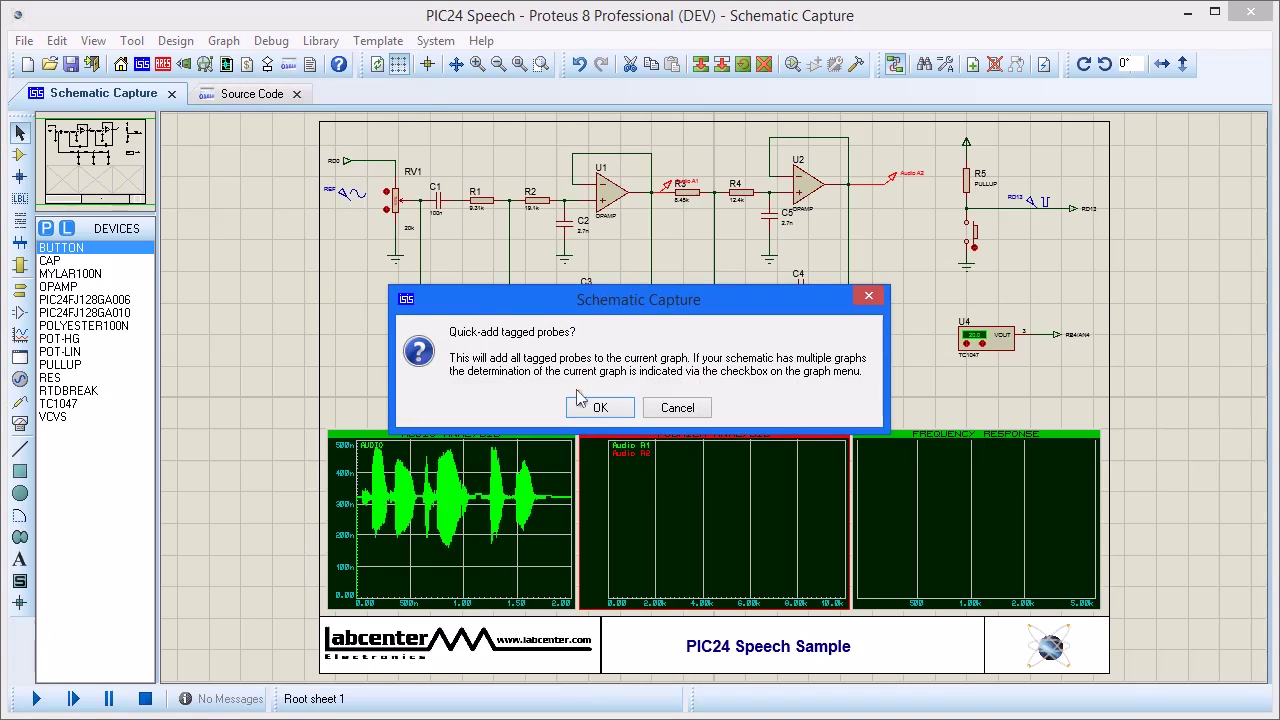
click(603, 408)
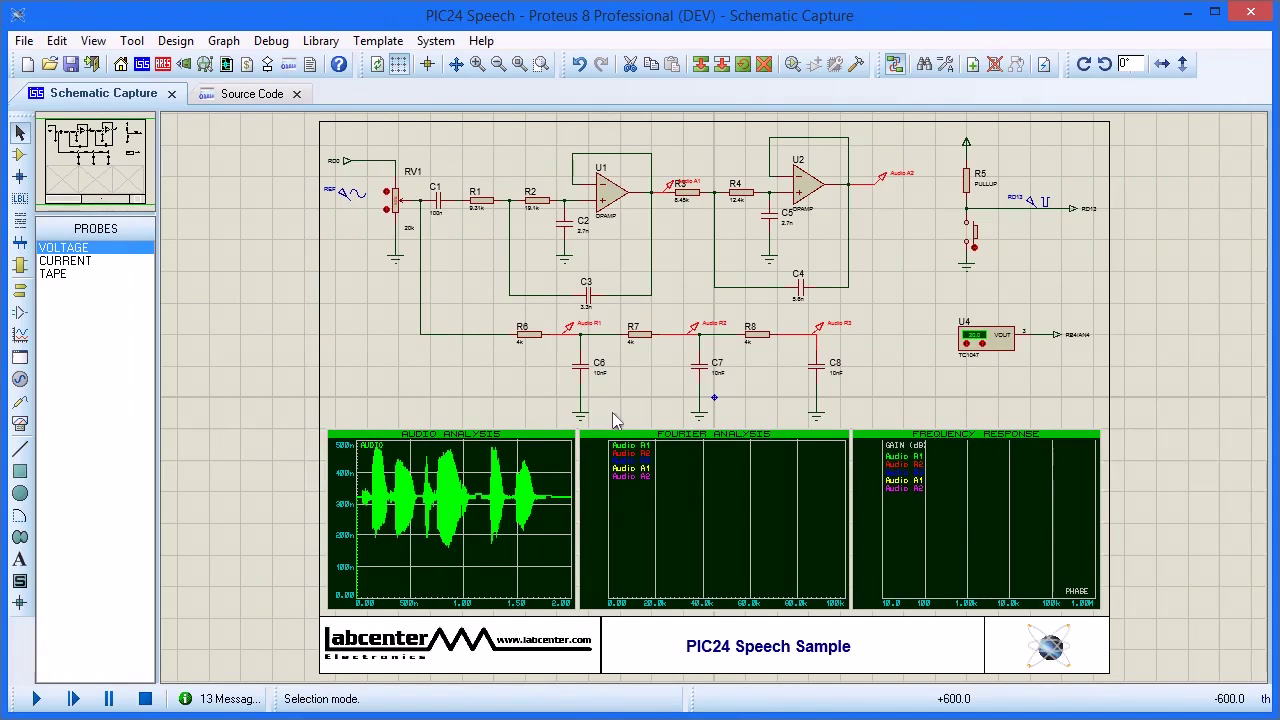
Wire the REF generator to RV1's top pin.
scroll(672, 285, up, 2)
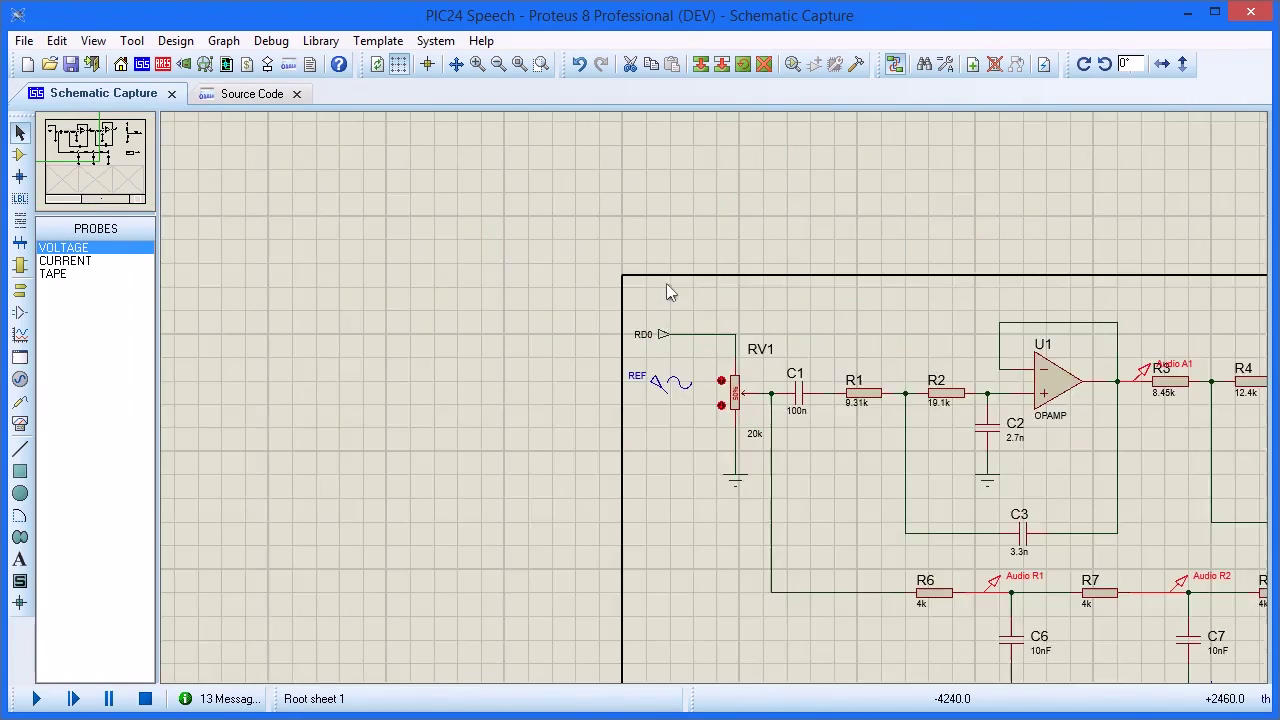
scroll(672, 285, up, 3)
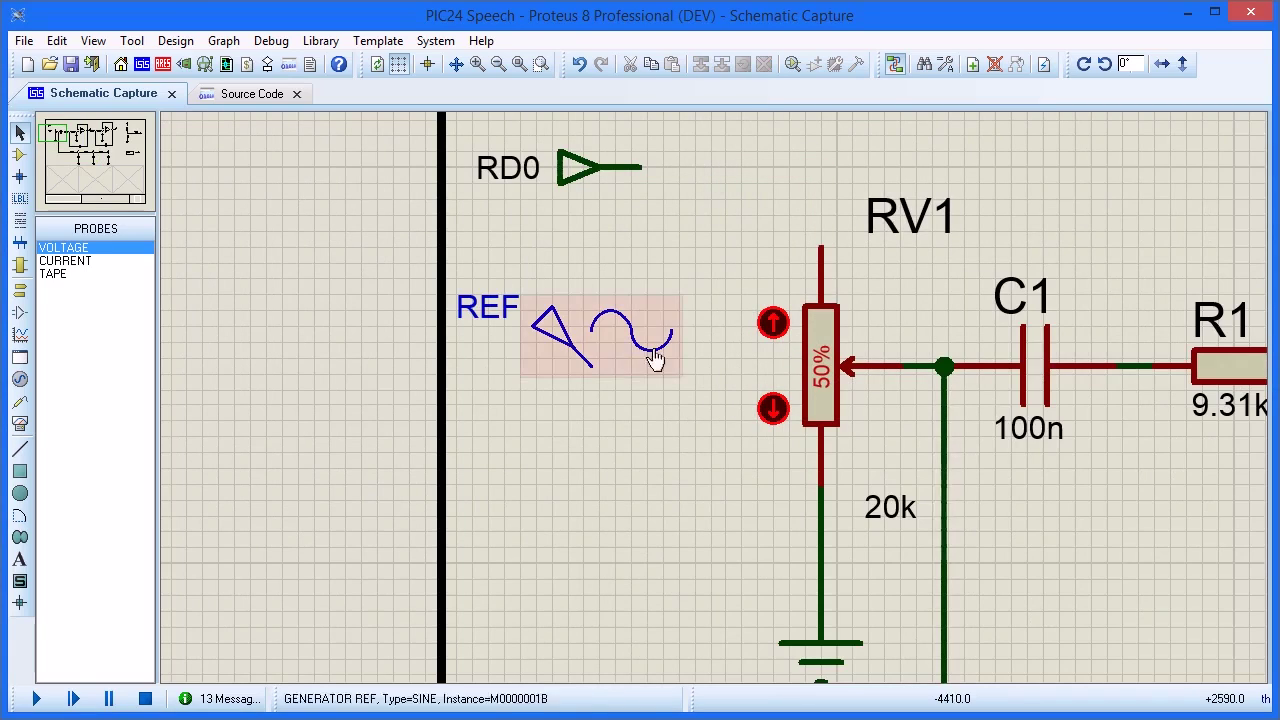
click(592, 365)
click(695, 366)
click(695, 190)
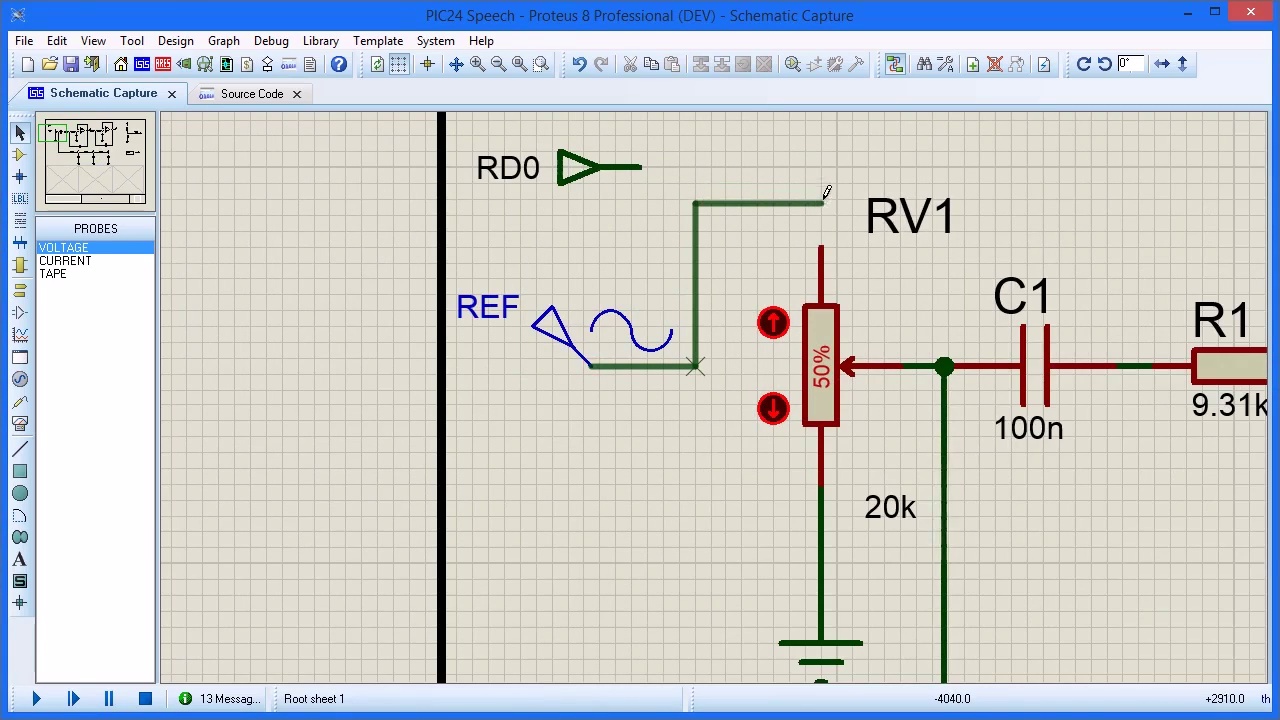
click(826, 242)
Zoom out and re-simulate the Frequency Response graph.
scroll(826, 242, down, 2)
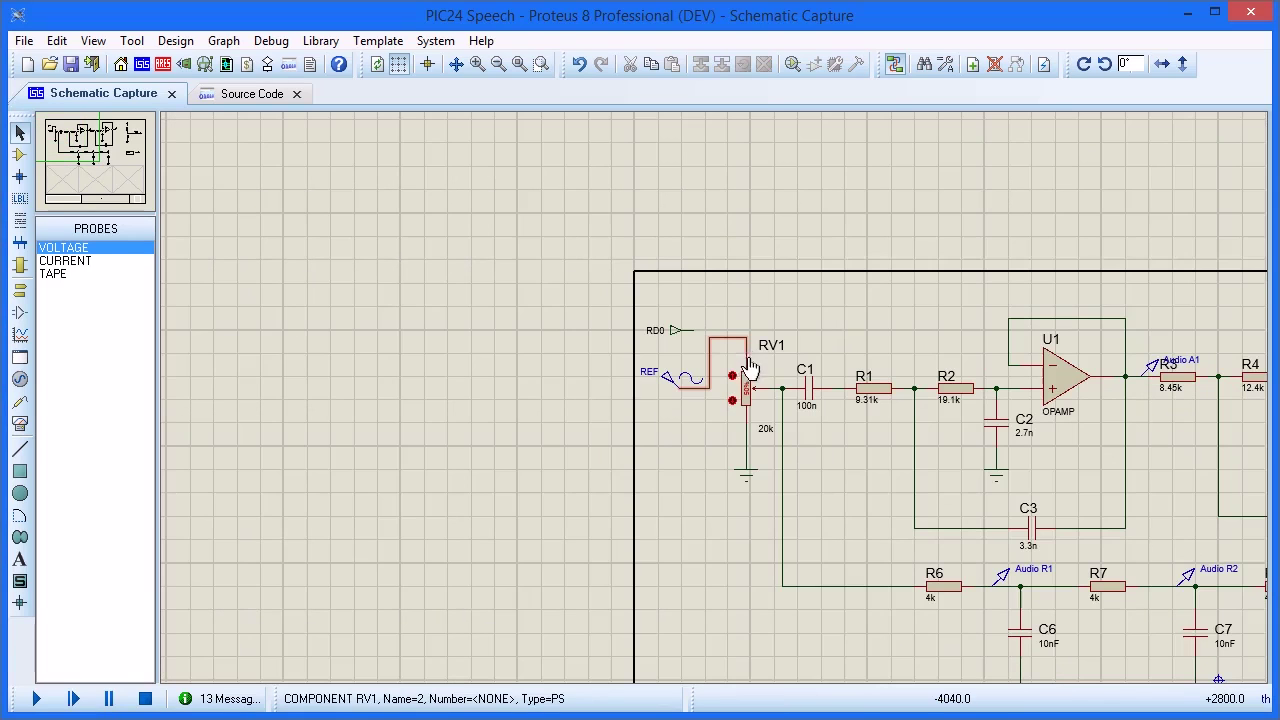
scroll(1125, 615, down, 2)
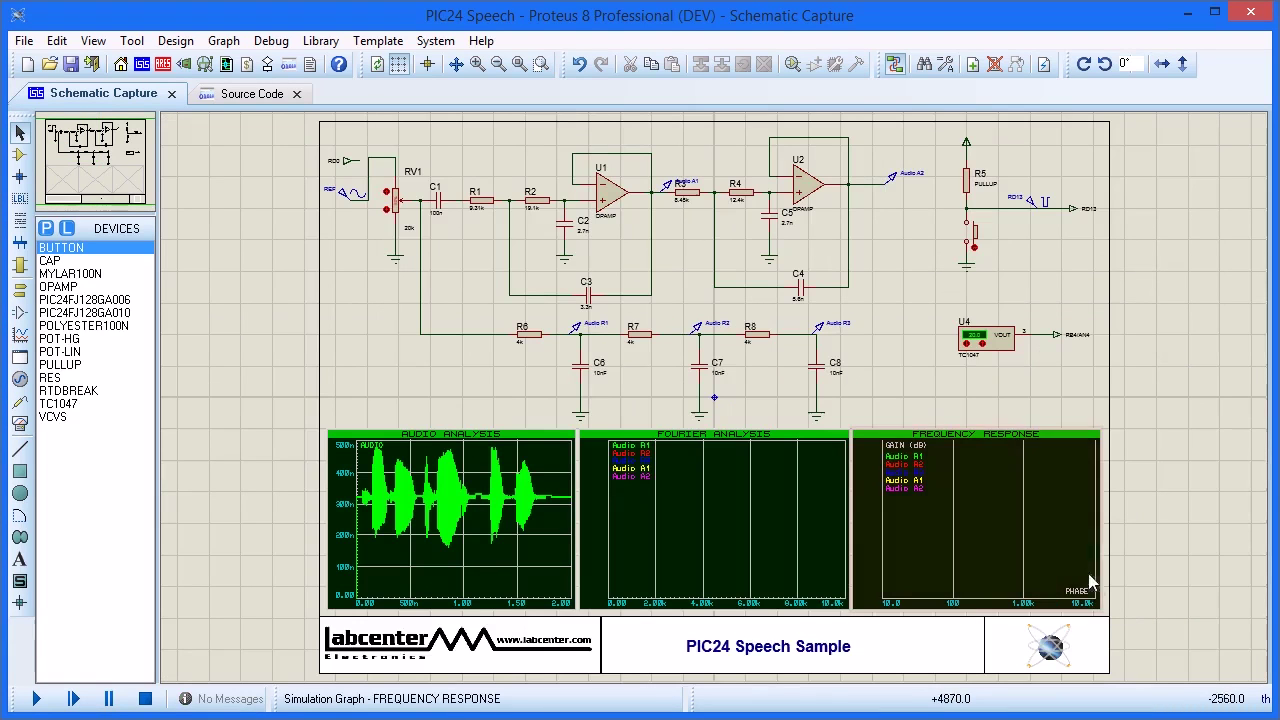
key(space)
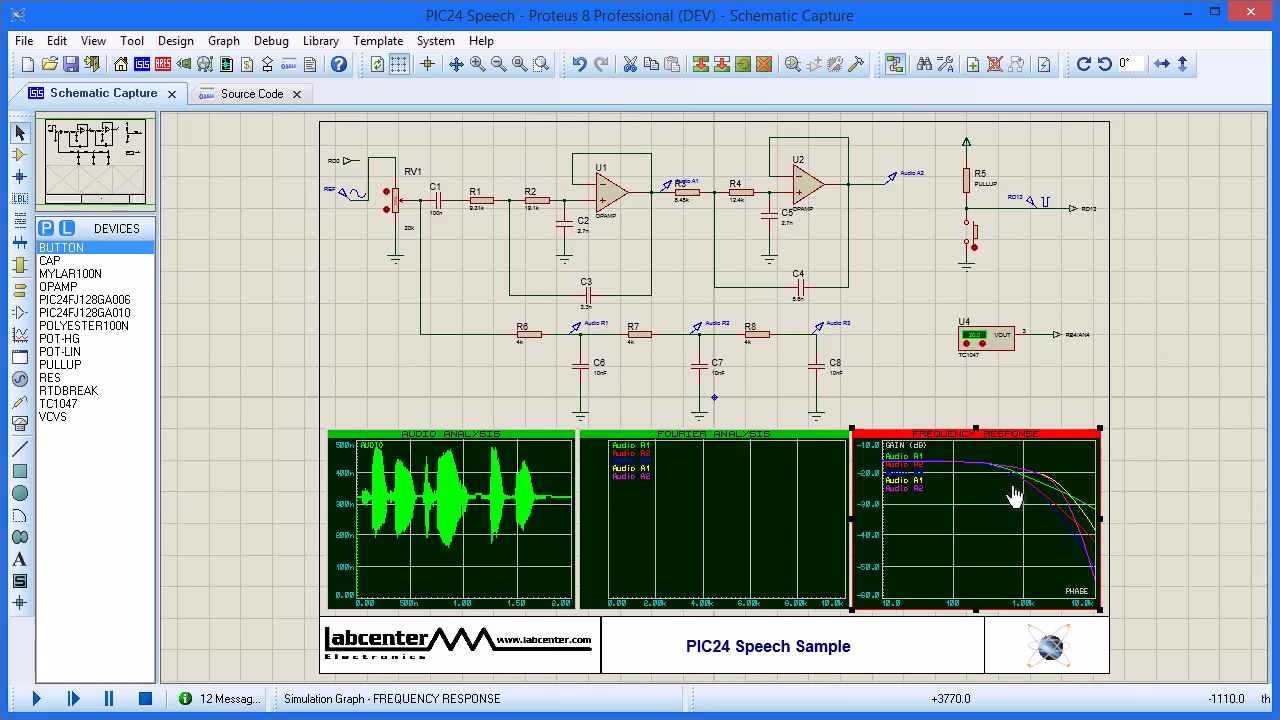
Zoom the full-window Frequency Response graph onto its roll-off region, about 500 Hz–5 kHz, then close it.
click(993, 437)
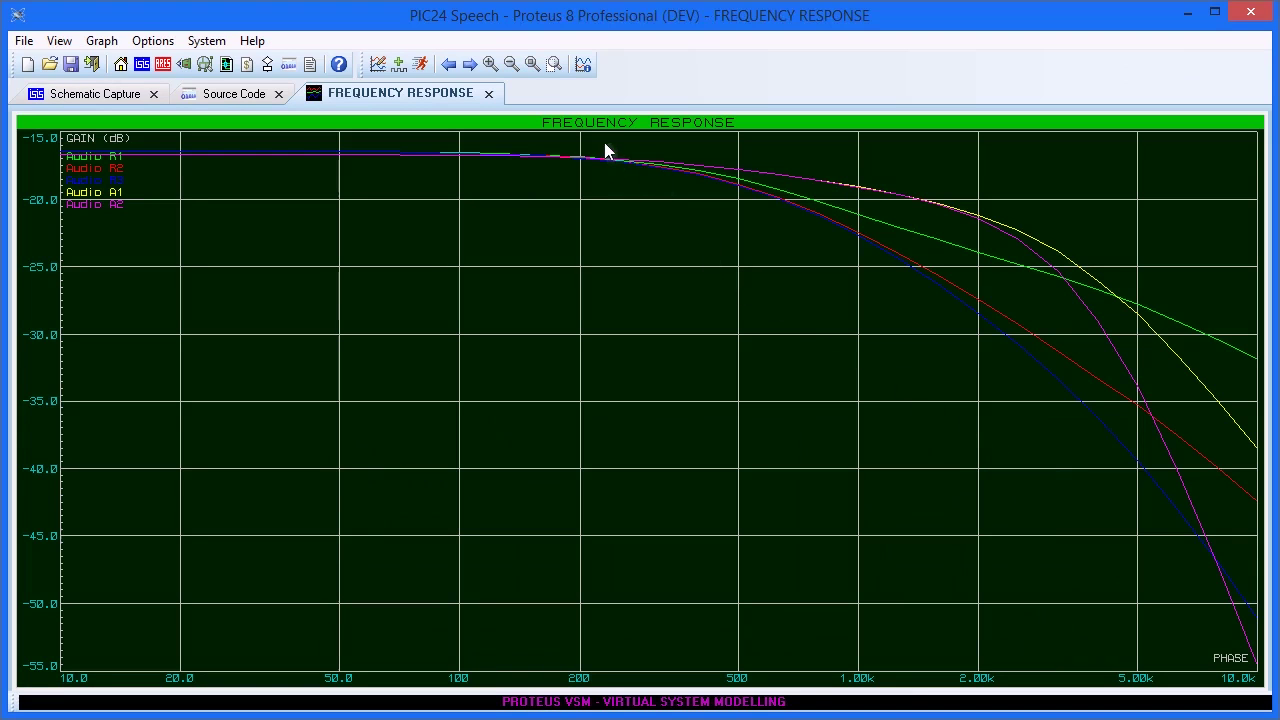
drag(604, 145, 1138, 296)
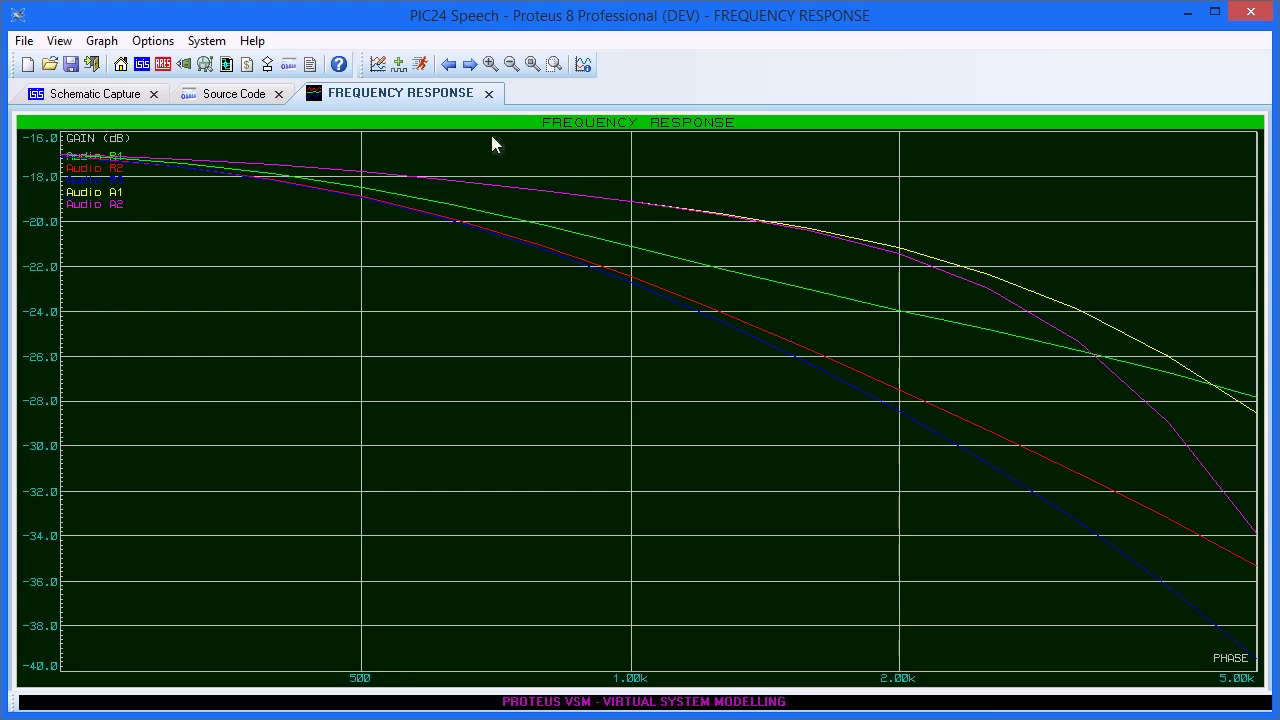
click(489, 94)
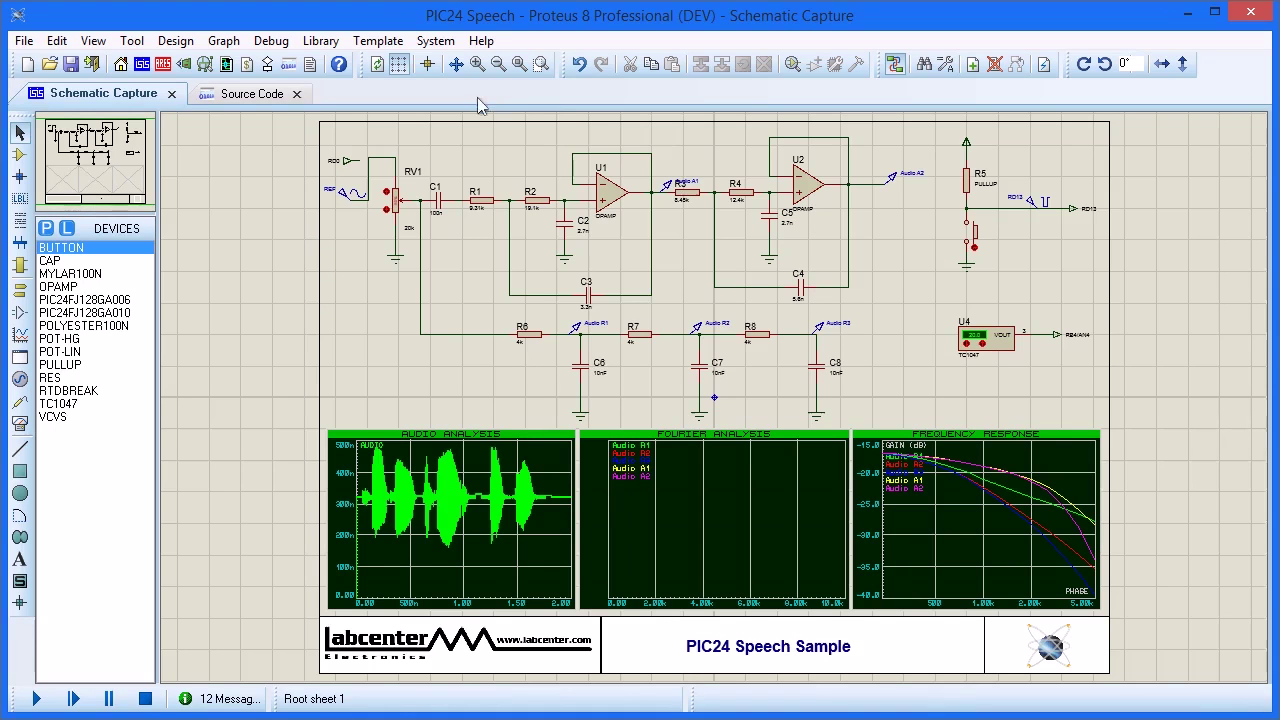
Simulate the Fourier Analysis graph and view its spectrum, peaking near 15.7 kHz, full-window.
right_click(388, 169)
key(Escape)
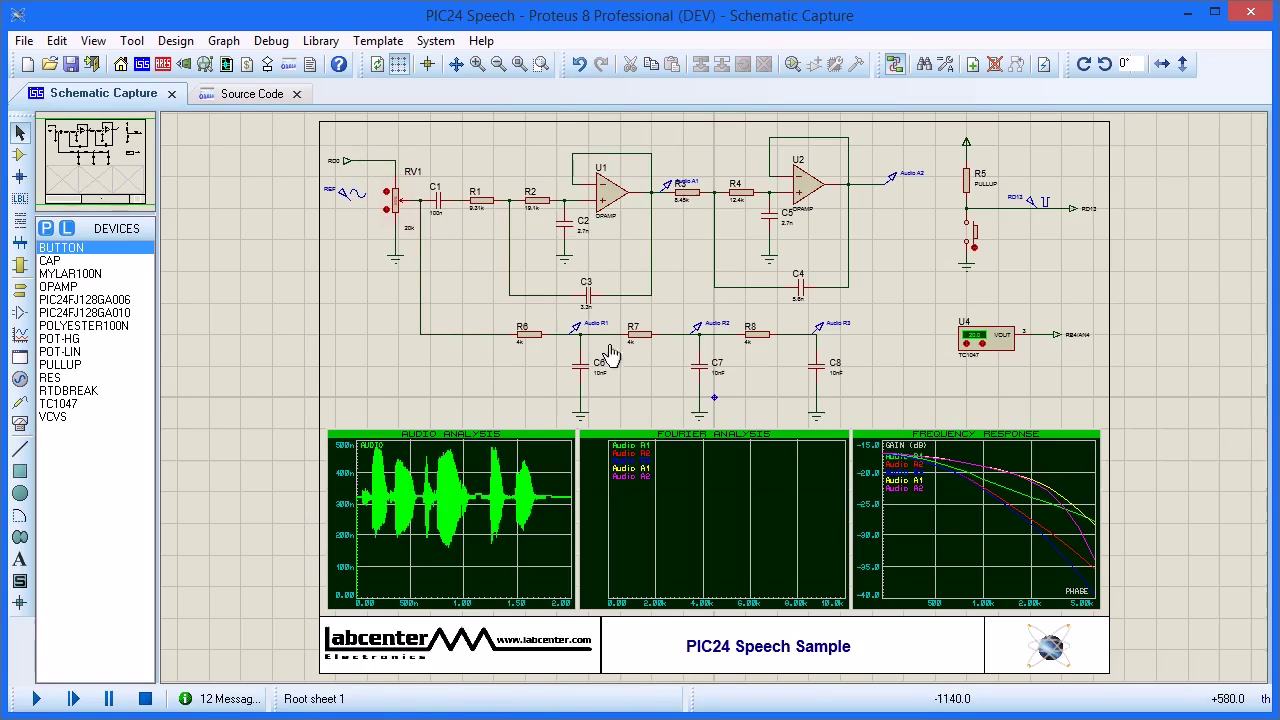
click(745, 447)
key(space)
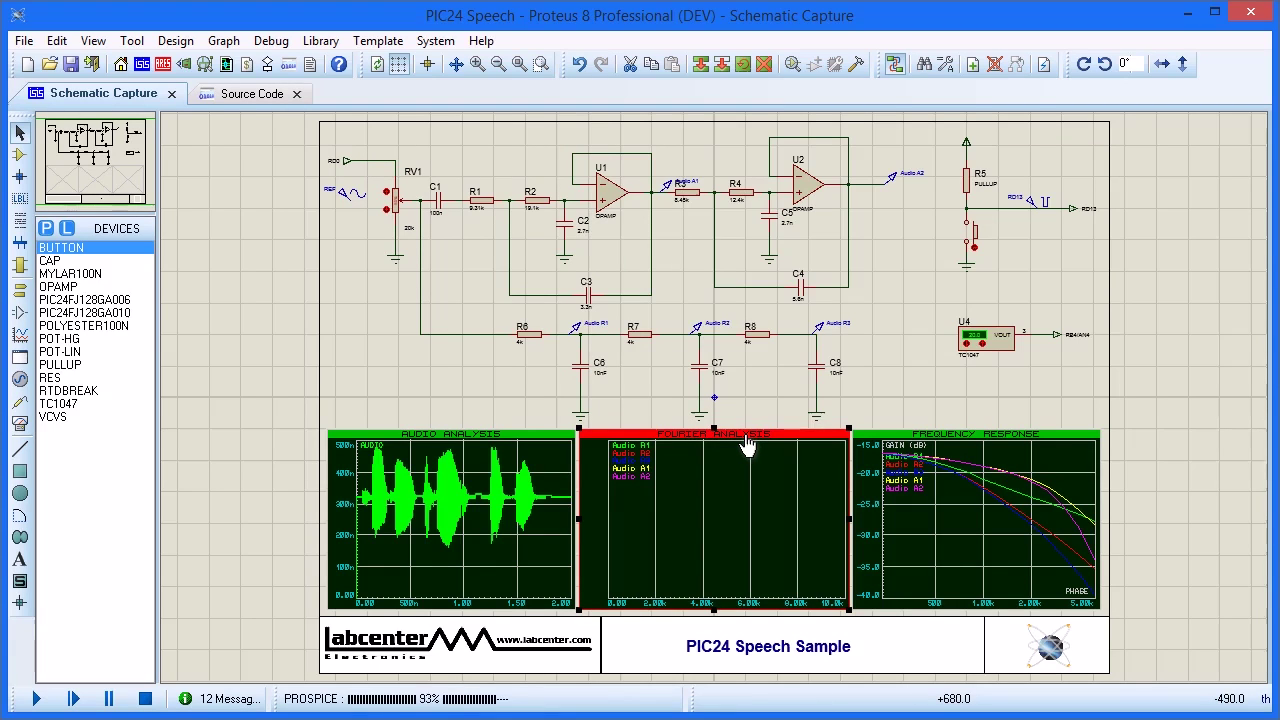
click(726, 438)
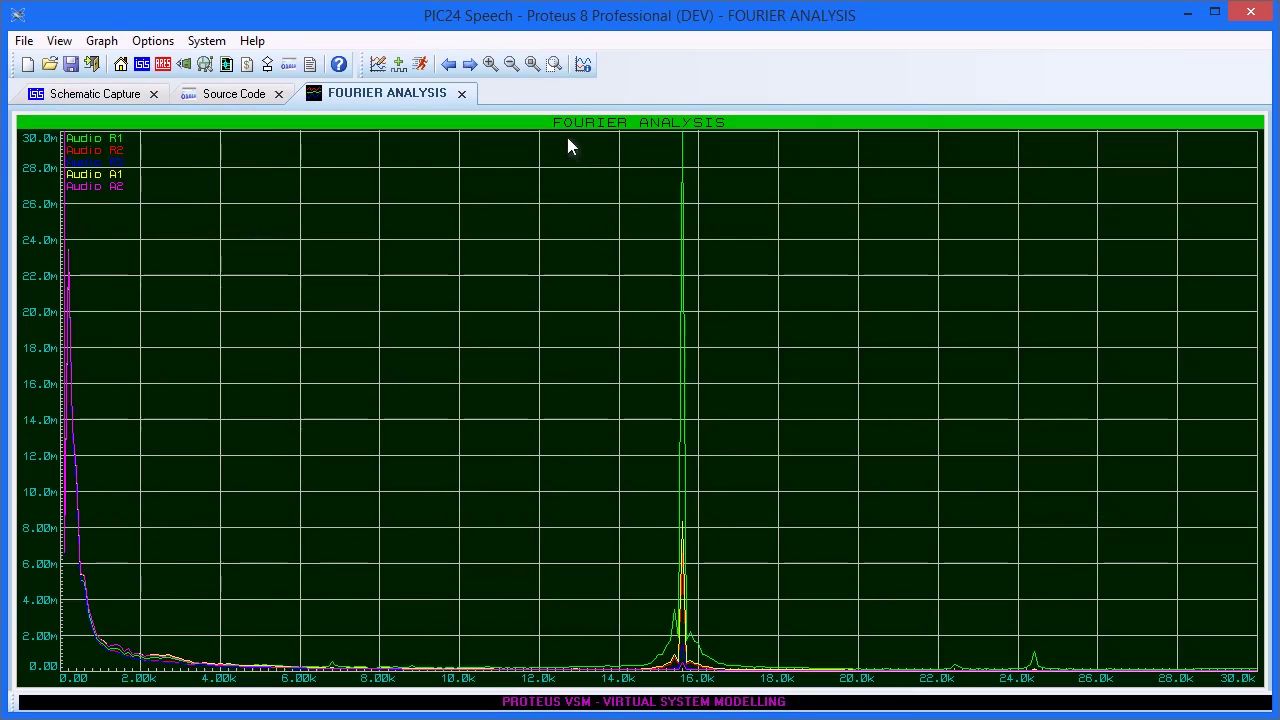
Zoom the Fourier graph twice onto the 15.6 kHz peak, then close the full-window view.
drag(568, 138, 787, 686)
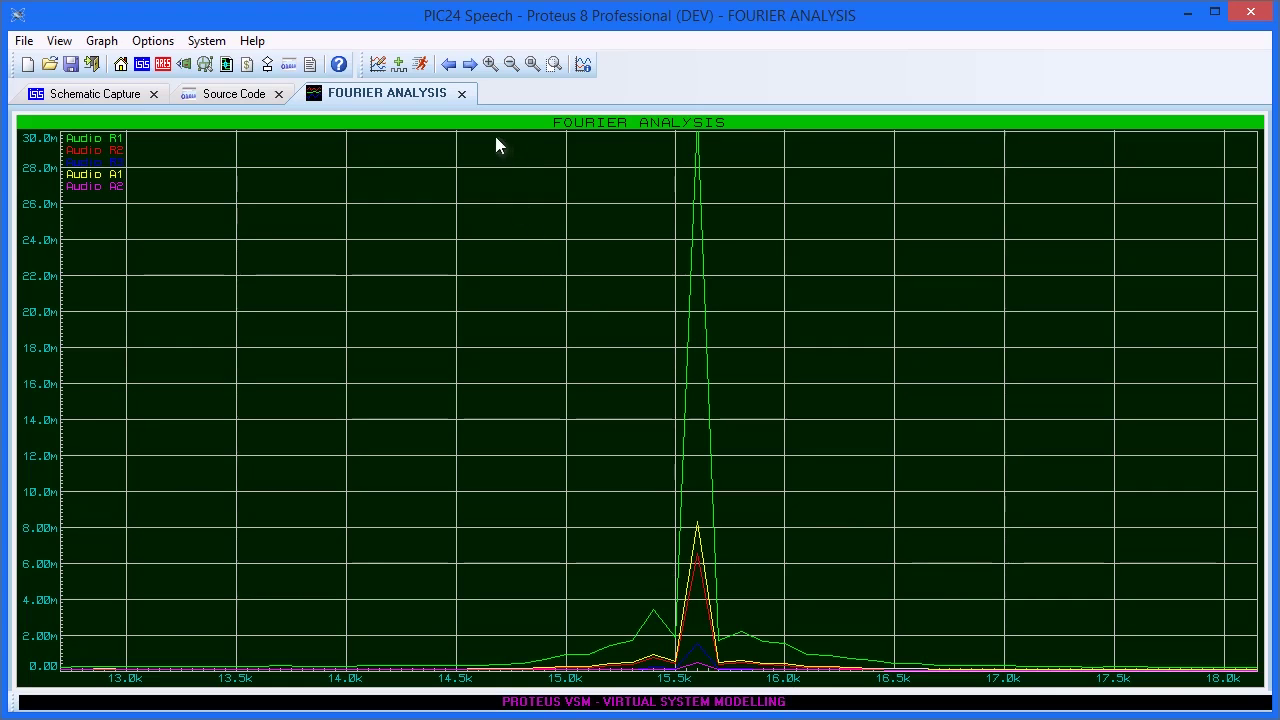
drag(497, 143, 862, 697)
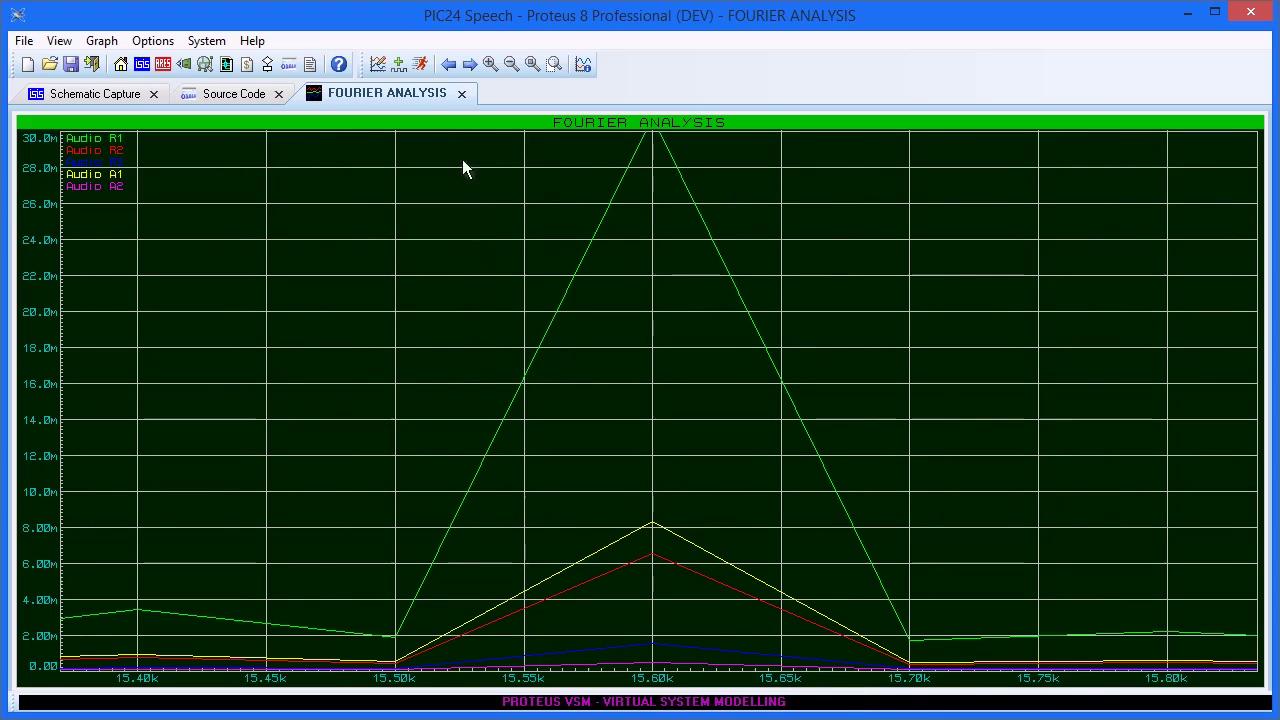
click(461, 93)
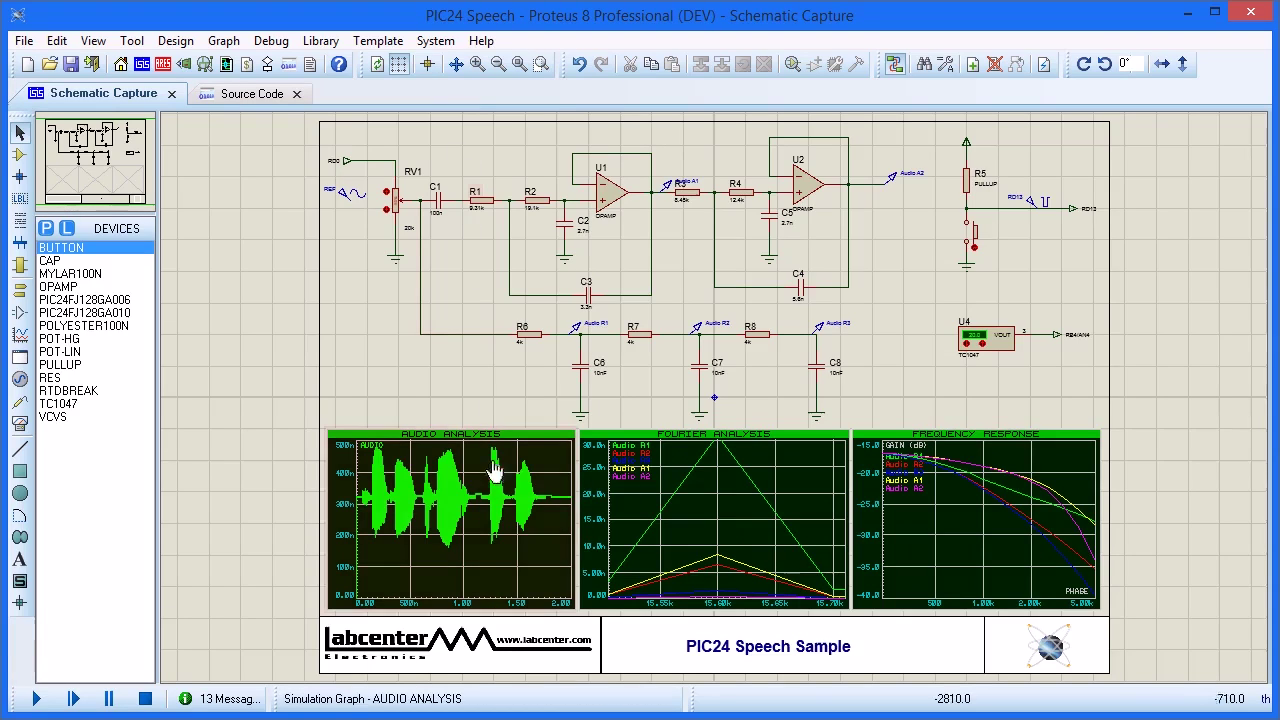